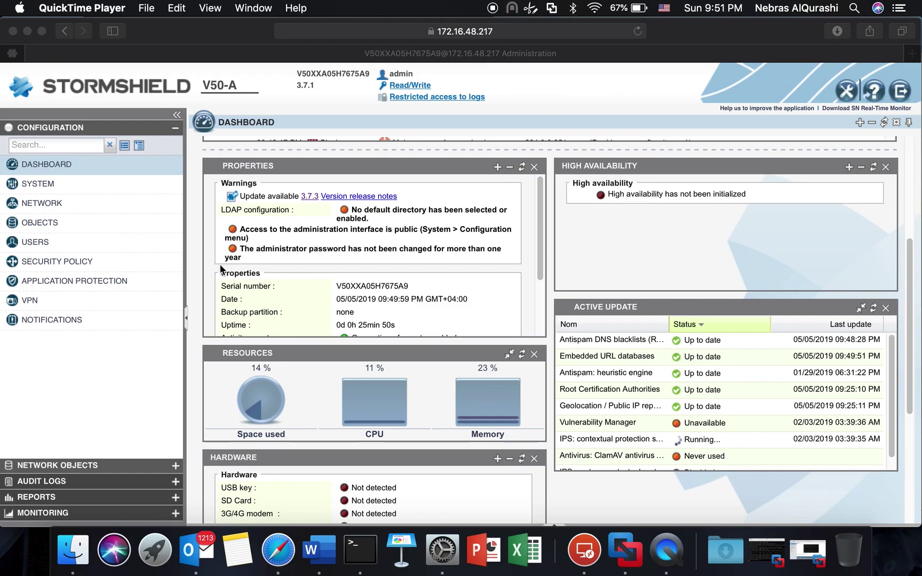
Step: Open the Modbus industrial protocol settings under Application Protection and check the profile choices, keeping the (2) operator profile
click(58, 260)
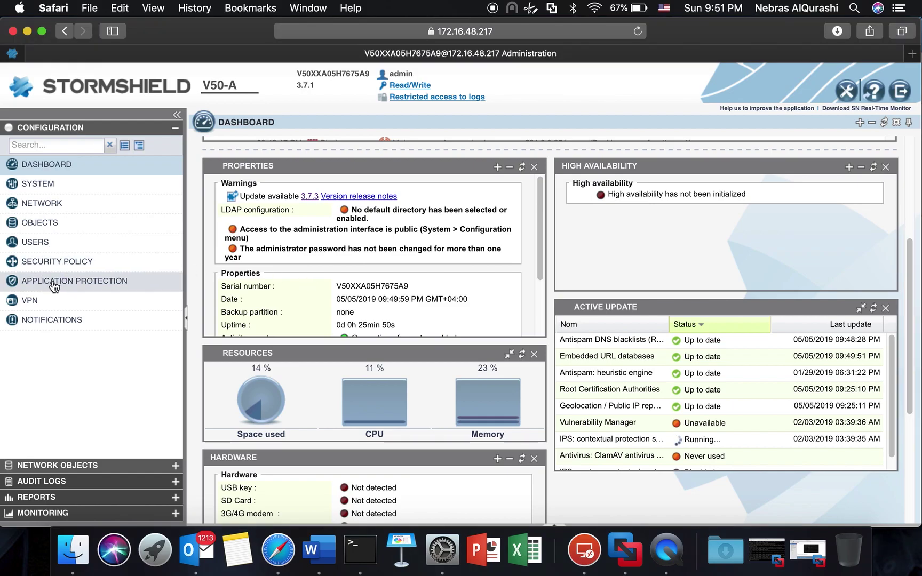
click(54, 283)
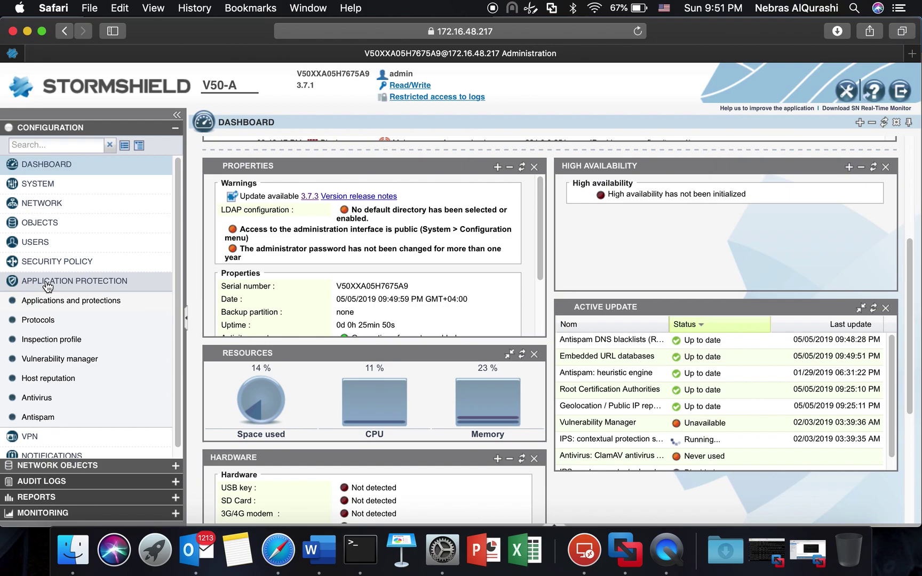
click(38, 320)
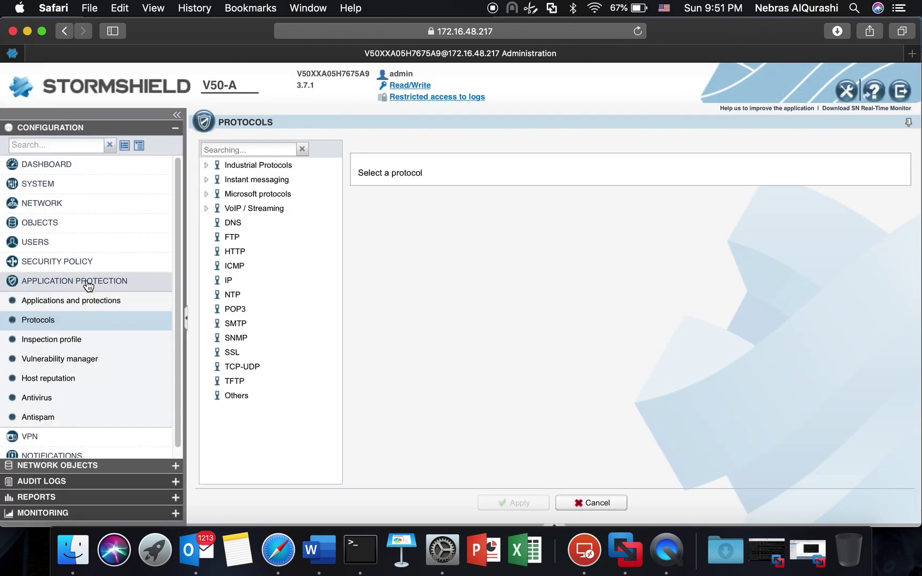
click(206, 165)
click(259, 239)
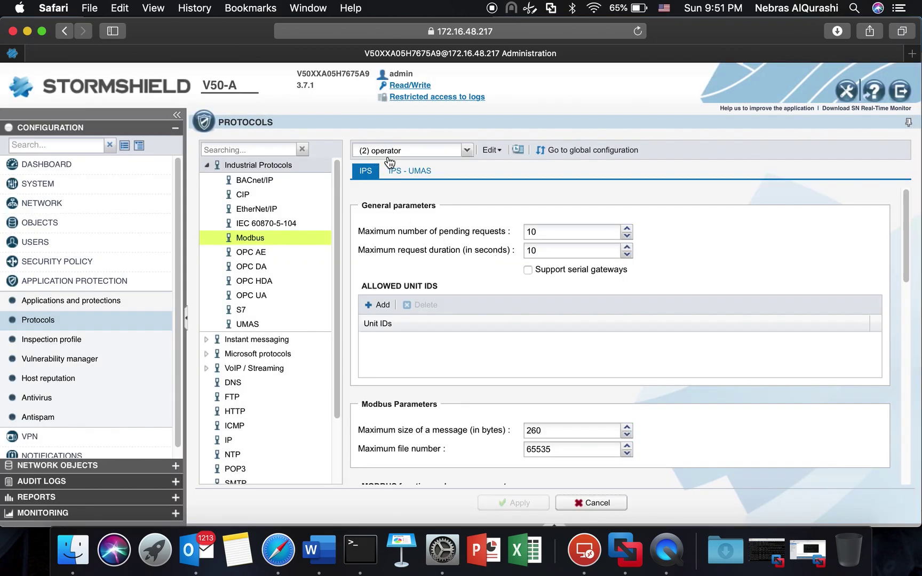
click(467, 150)
click(467, 150)
Step: Set all public Modbus operations of the operator profile to Block and save the protocol configuration
scroll(423, 353, down, 3)
scroll(422, 354, up, 1)
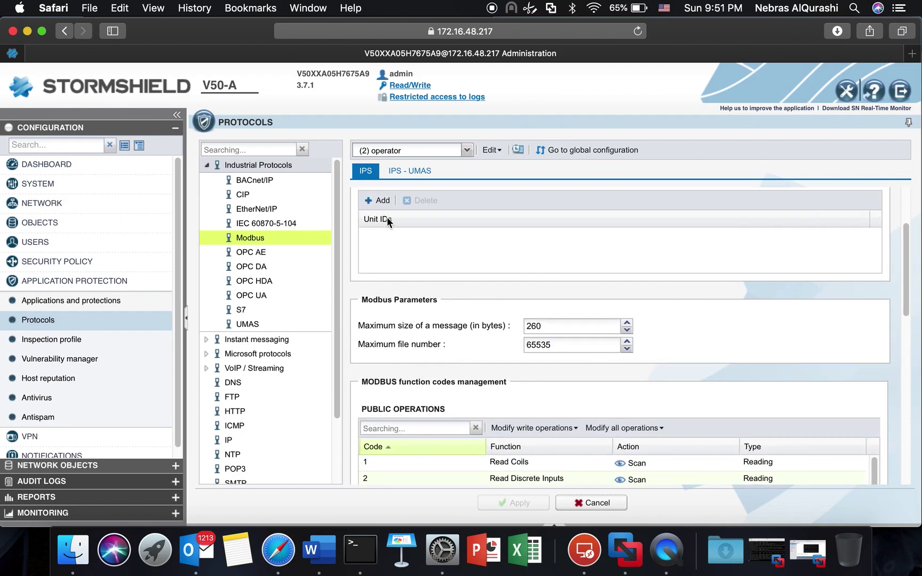
scroll(408, 276, down, 3)
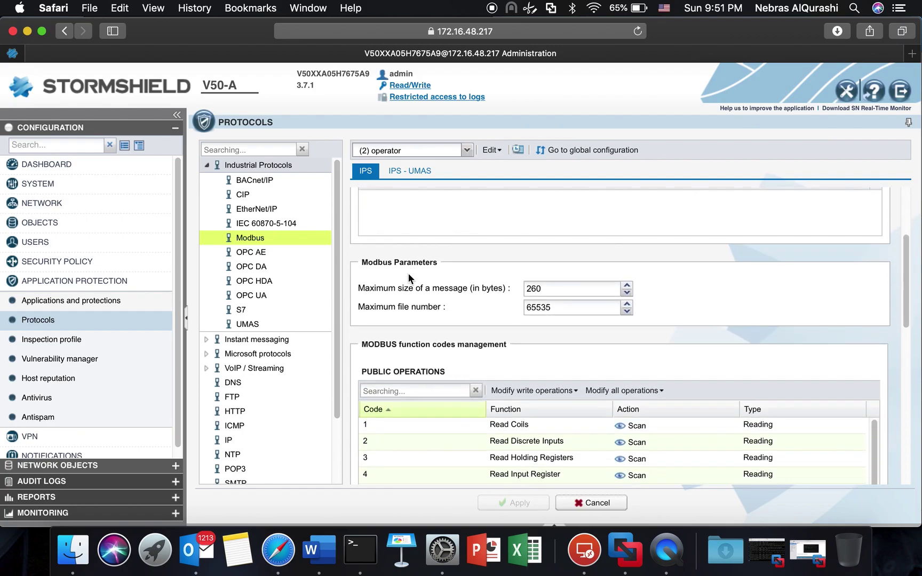
scroll(407, 273, down, 3)
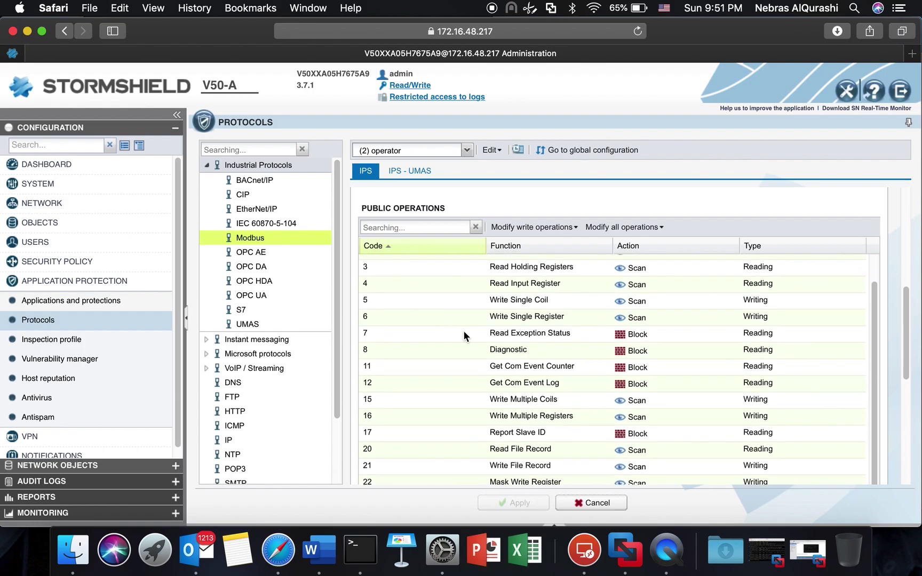
scroll(630, 266, up, 4)
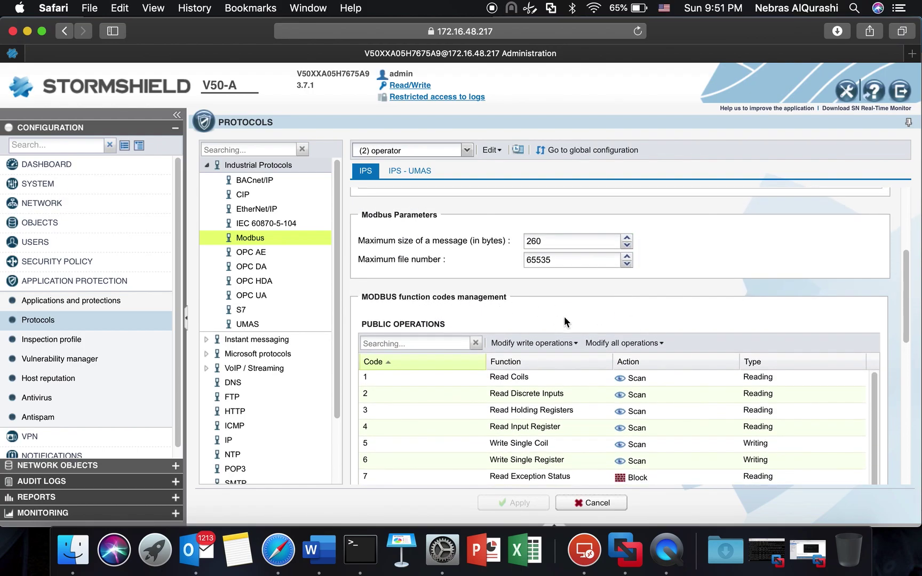
scroll(564, 316, down, 3)
click(623, 286)
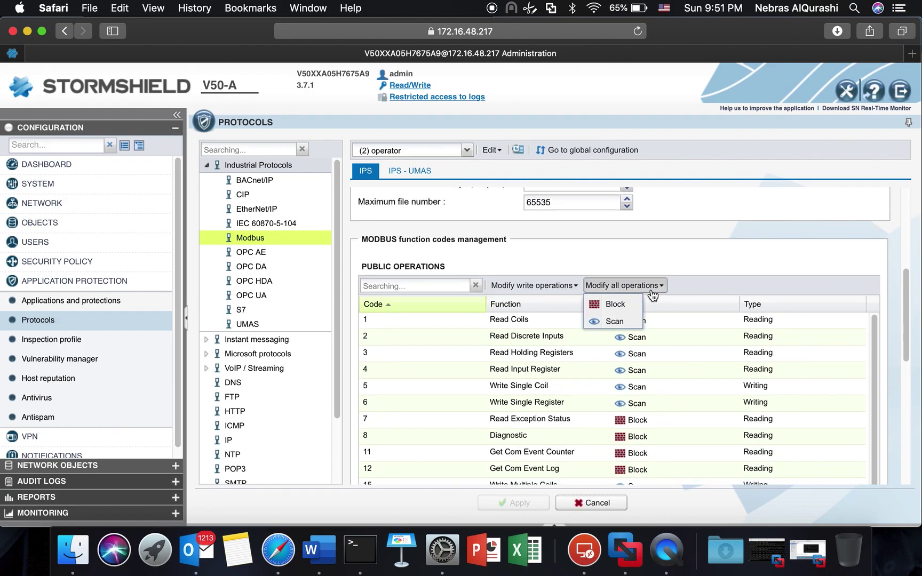
click(616, 305)
click(511, 504)
click(426, 322)
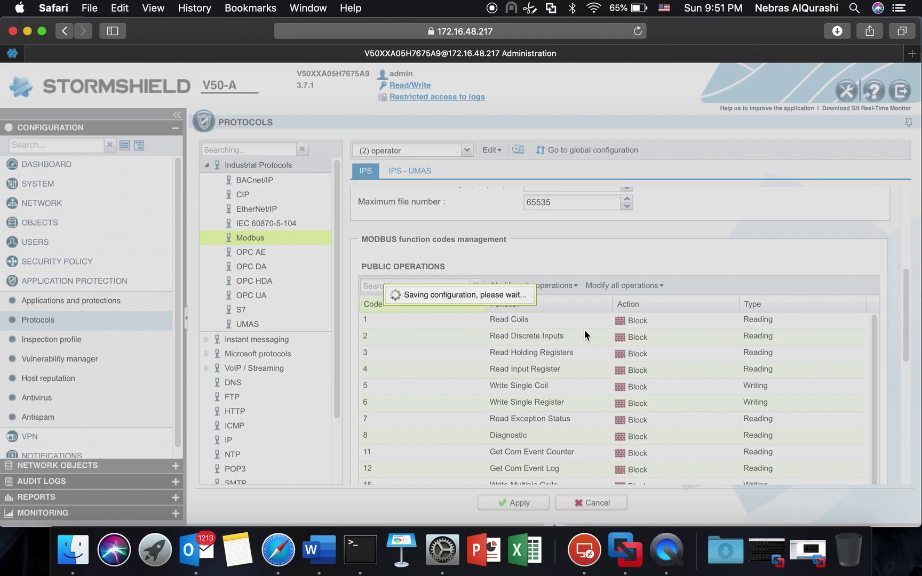
Step: Delete the 0-65535 address entry from Modbus Addresses management and save the protocol configuration
scroll(567, 269, down, 5)
scroll(567, 269, down, 5)
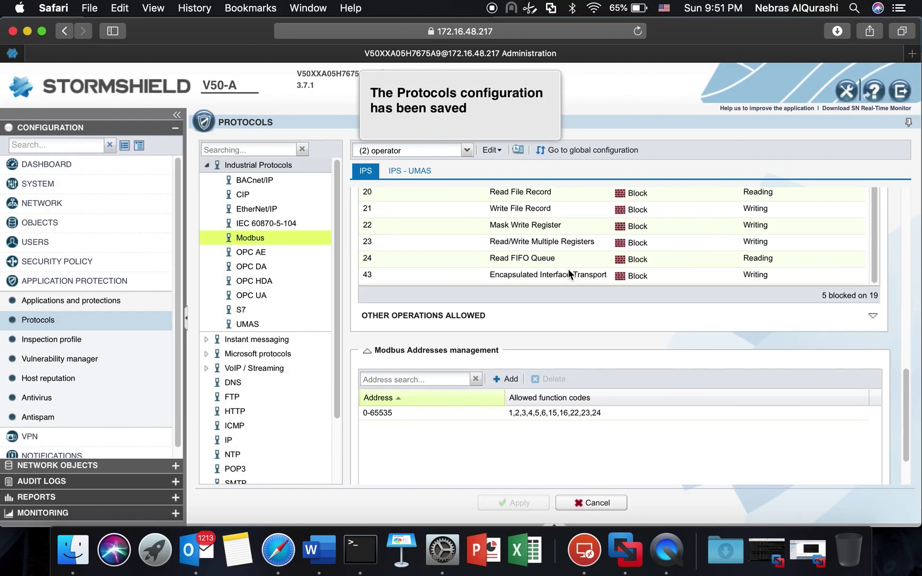
scroll(566, 360, down, 3)
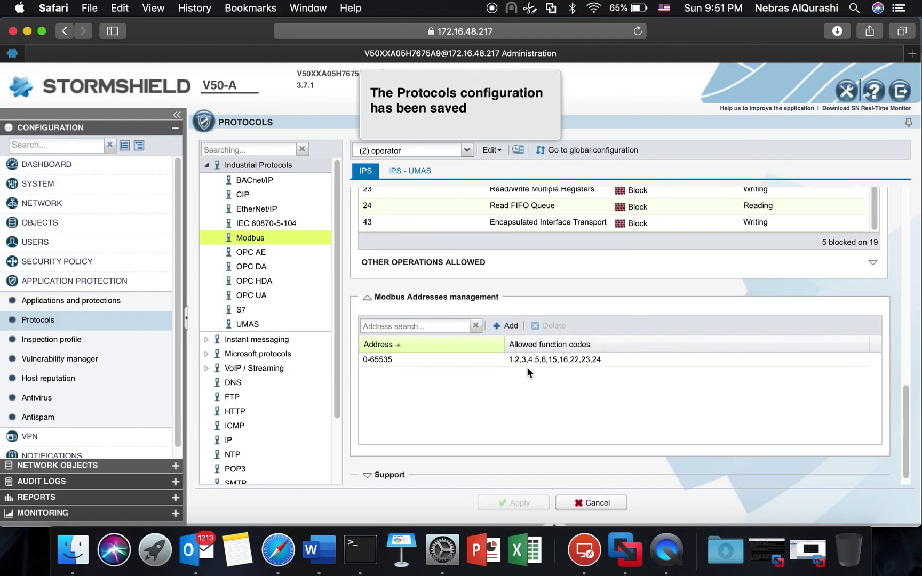
click(411, 356)
click(552, 325)
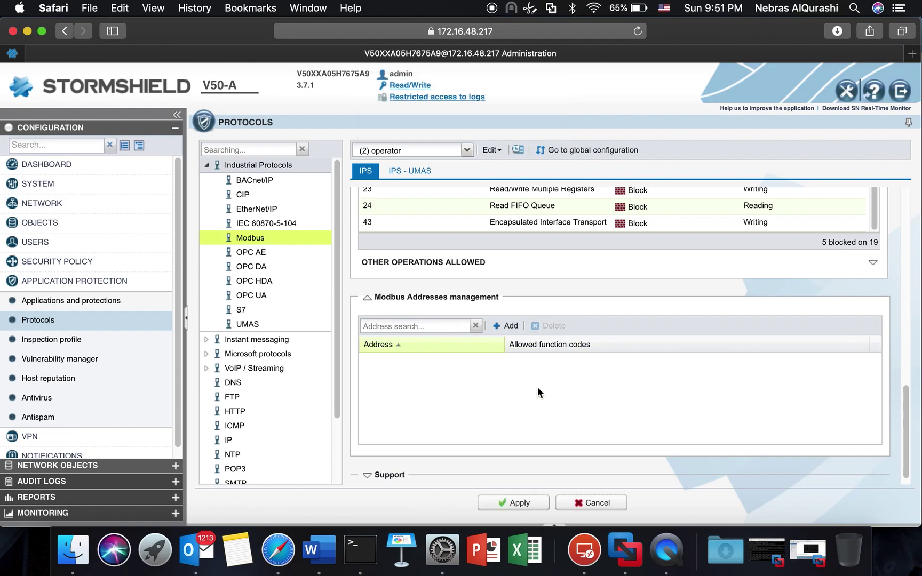
click(513, 501)
click(435, 325)
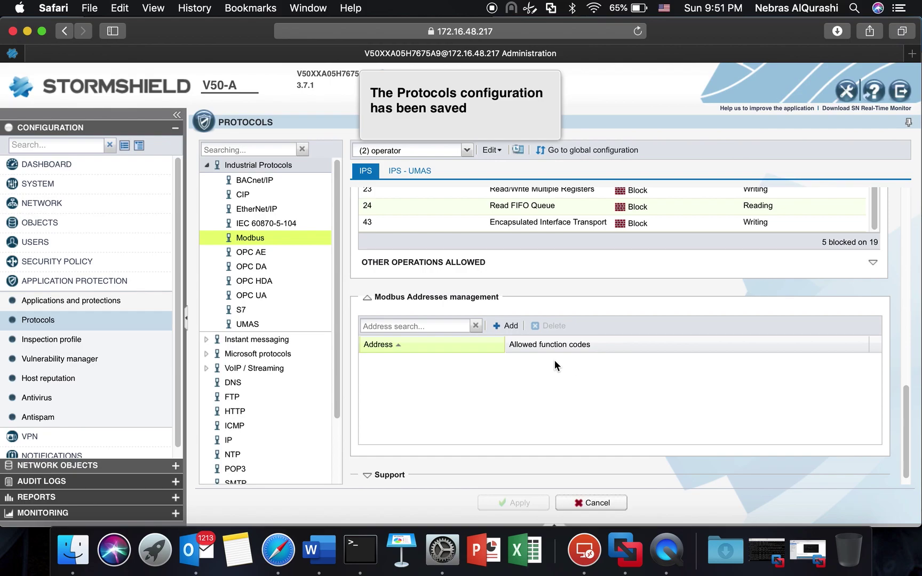
Step: Open Applications and protections for inspection profile IPS_02 and filter its alarms by "modbus"
scroll(491, 361, up, 10)
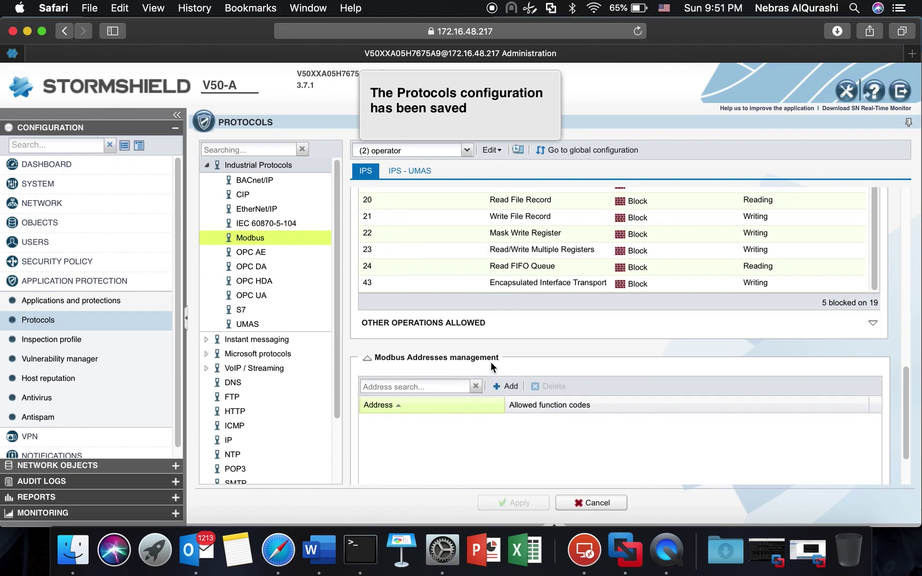
scroll(492, 367, up, 2)
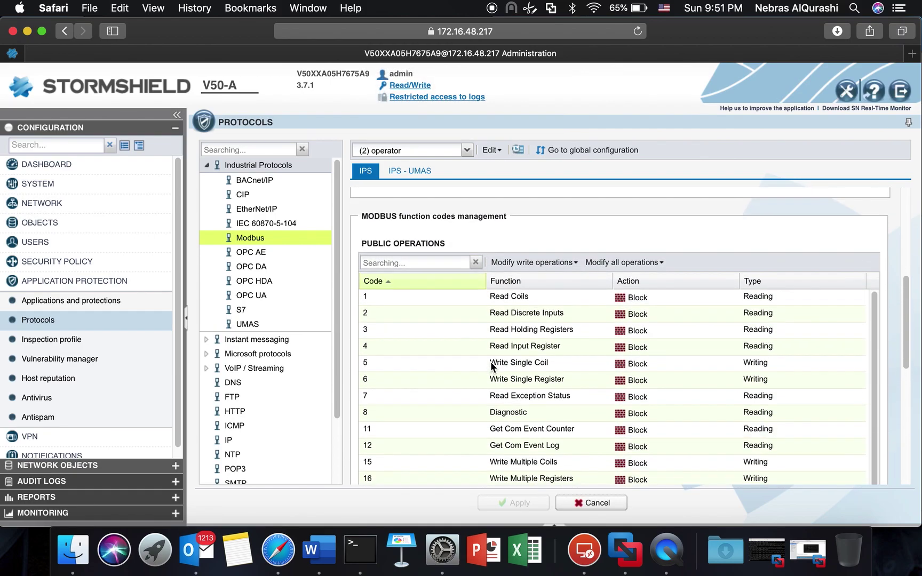
scroll(555, 235, up, 10)
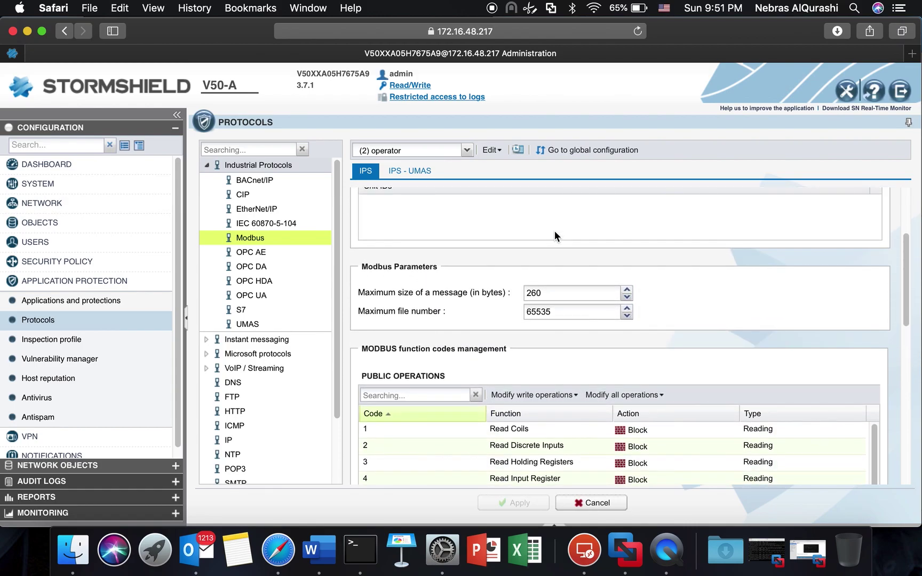
scroll(555, 231, up, 5)
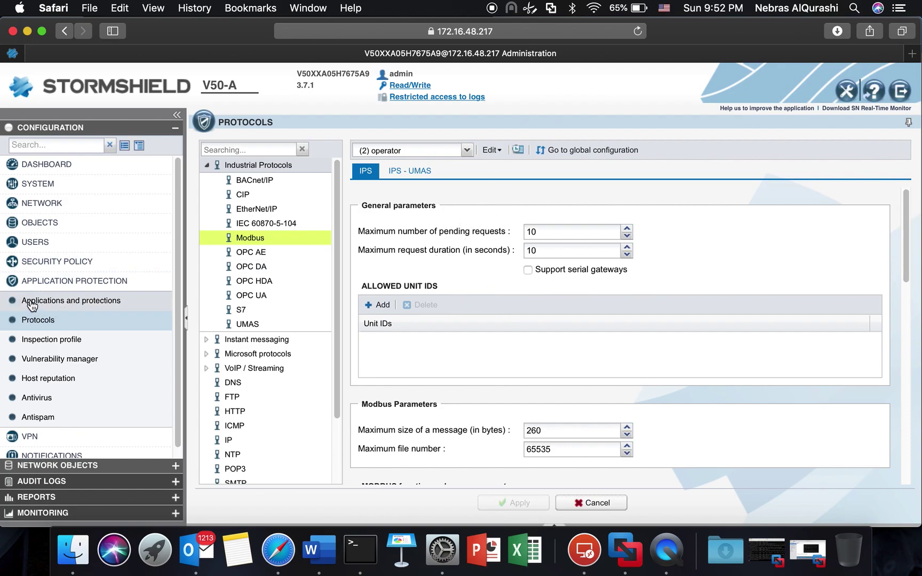
click(74, 302)
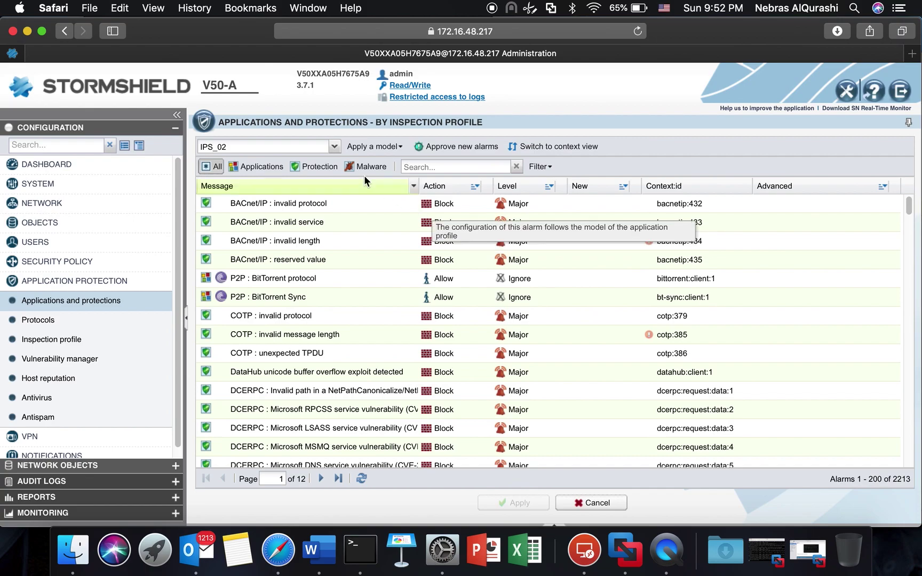
click(230, 151)
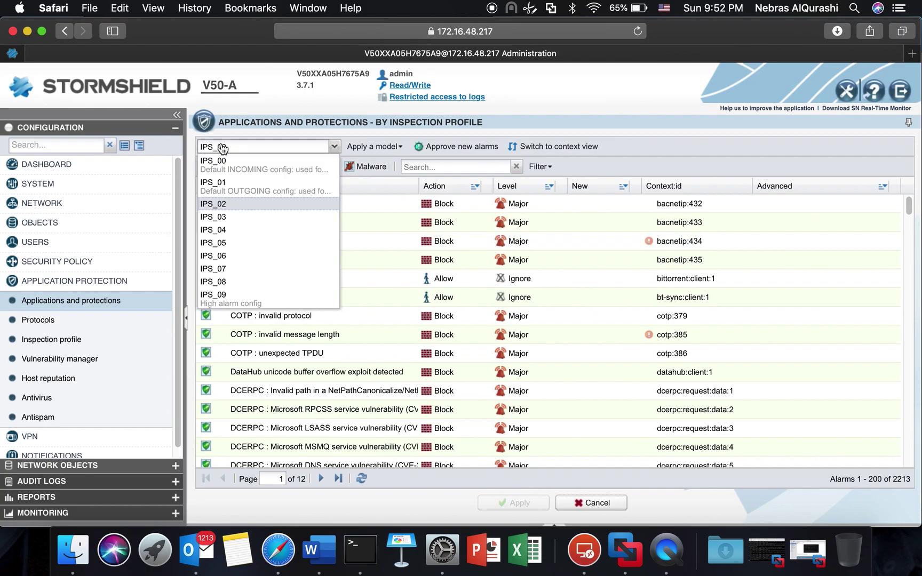
click(285, 149)
click(454, 168)
text(modbus)
key(Return)
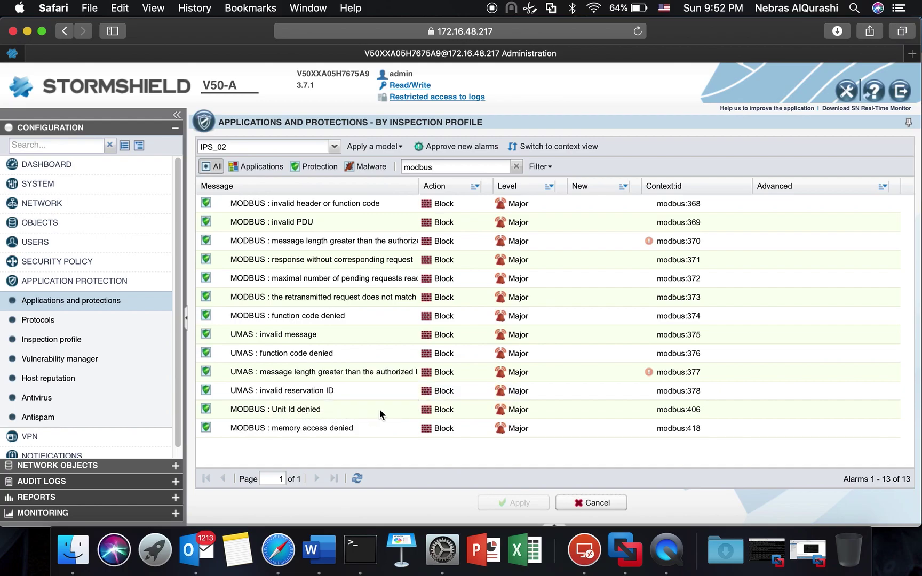
Step: Set the action of the "MODBUS : Unit Id denied" alarm to Allow
click(449, 411)
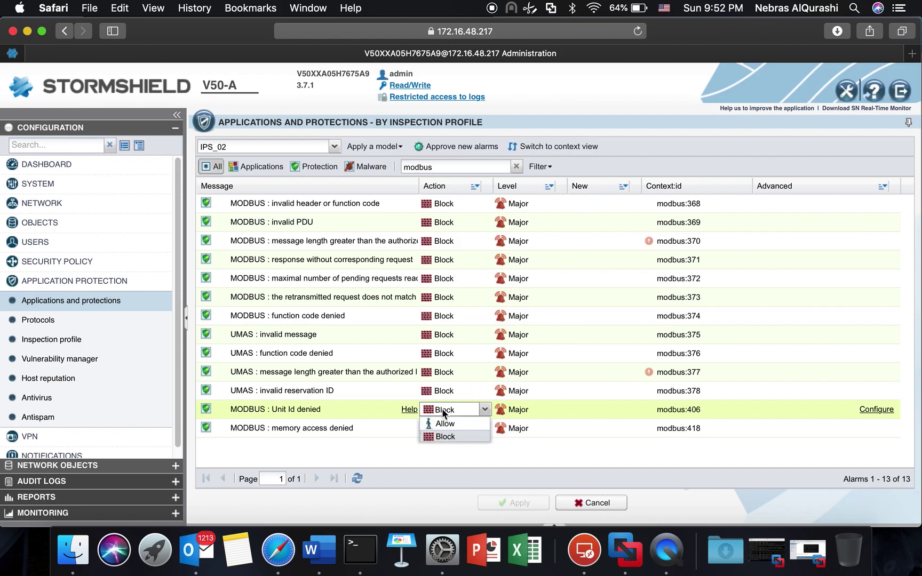
click(445, 423)
click(404, 463)
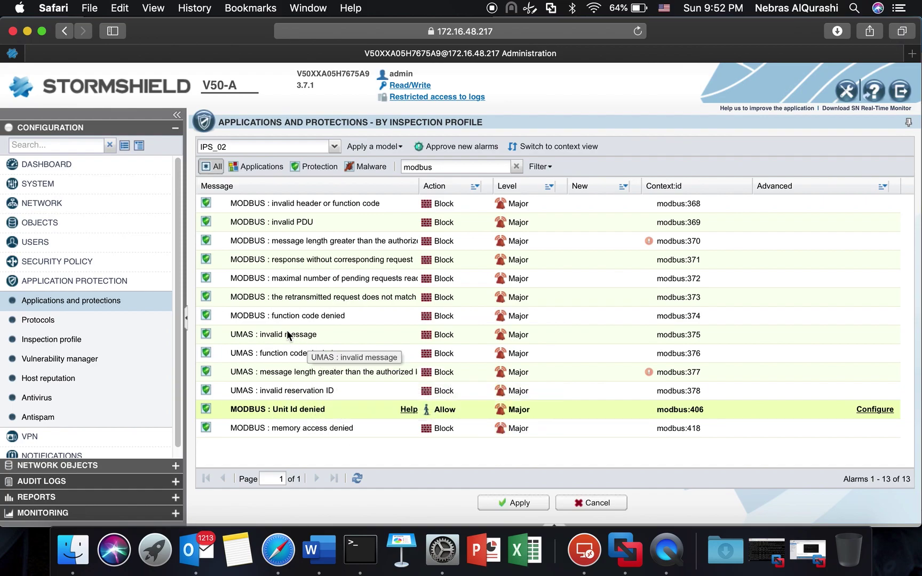
Step: Set the action of the "MODBUS : function code denied" alarm to Allow
click(363, 317)
click(435, 316)
click(447, 317)
click(446, 330)
click(384, 457)
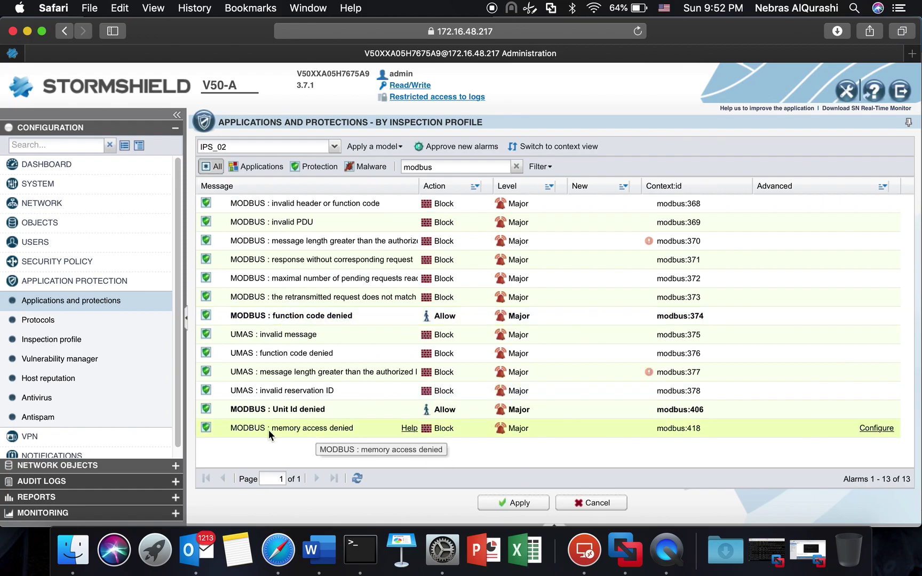
Step: Set the action of the "MODBUS : memory access denied" alarm to Allow and save the alarm configuration
click(453, 428)
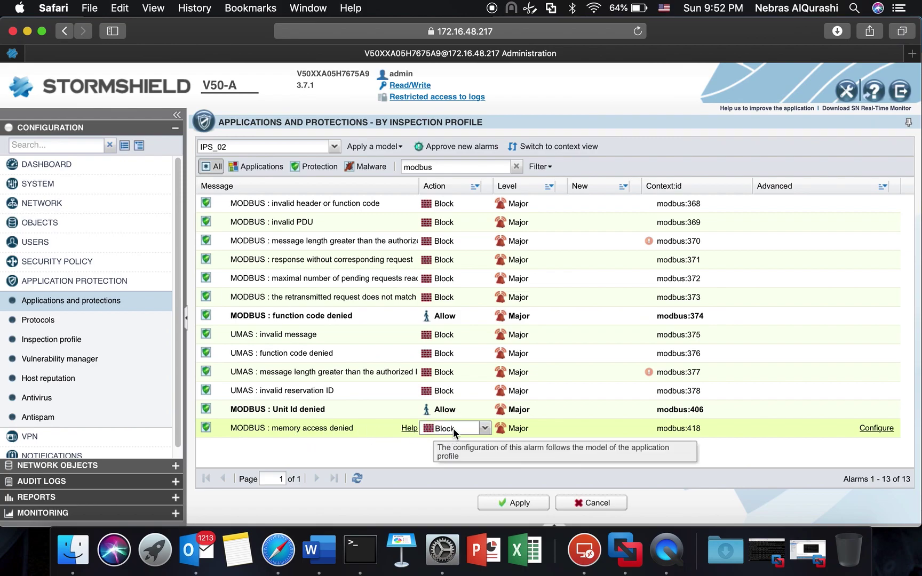
click(473, 430)
click(442, 442)
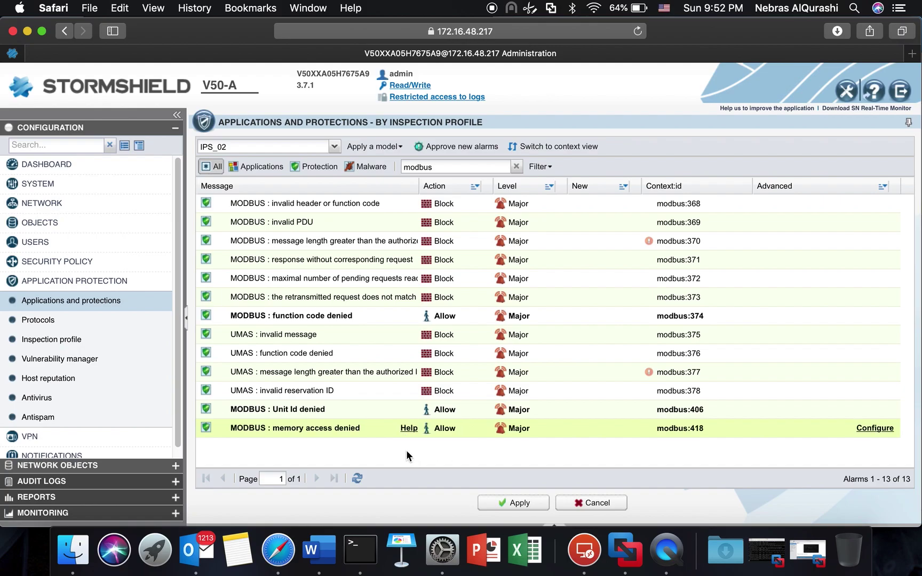
click(514, 504)
click(433, 322)
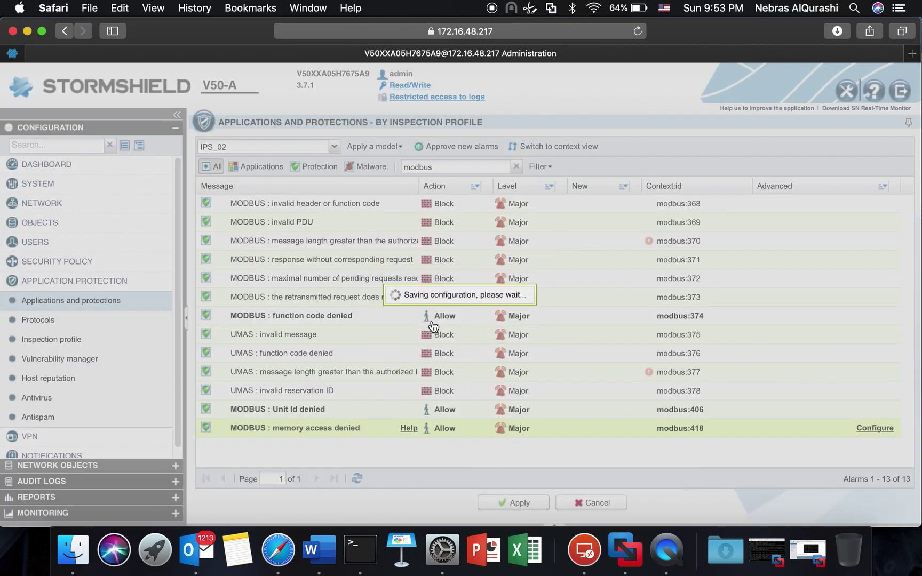
Step: Open the Filter - NAT policy and examine the Modbus Master - Slave rule's endpoints, port and inspection profile
click(68, 282)
click(63, 263)
click(62, 281)
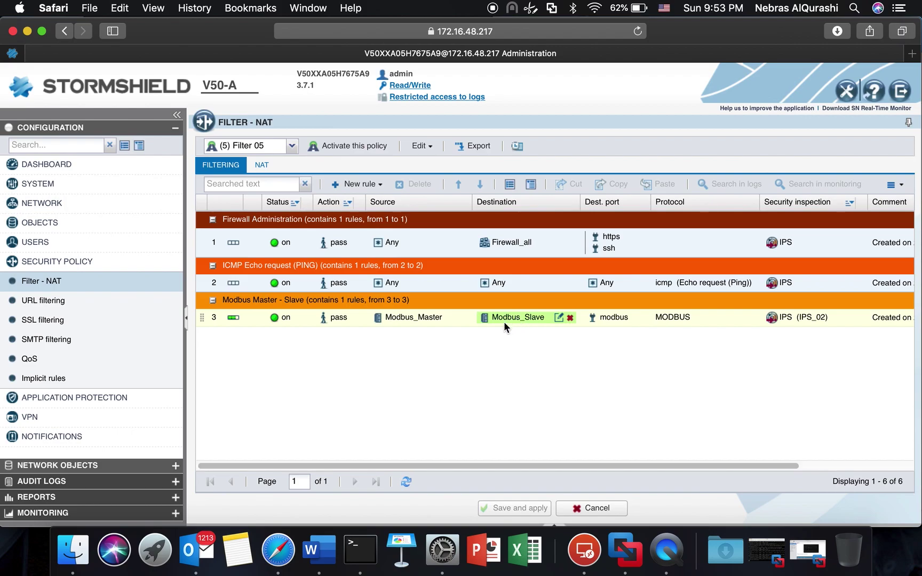
mouse_move(611, 316)
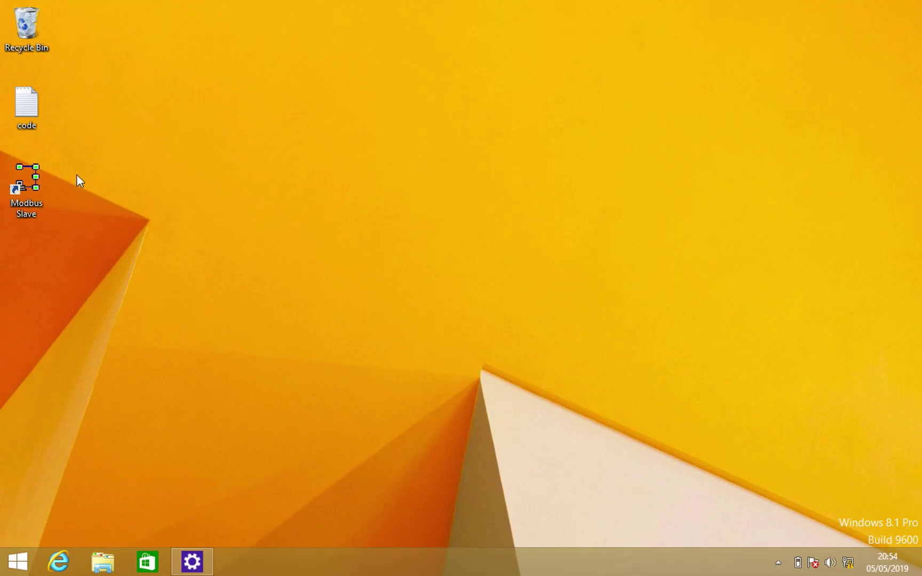
Step: Start Modbus Slave on the Windows 8.1 machine and set its slave definition to ID 99 and address 22000
double_click(25, 177)
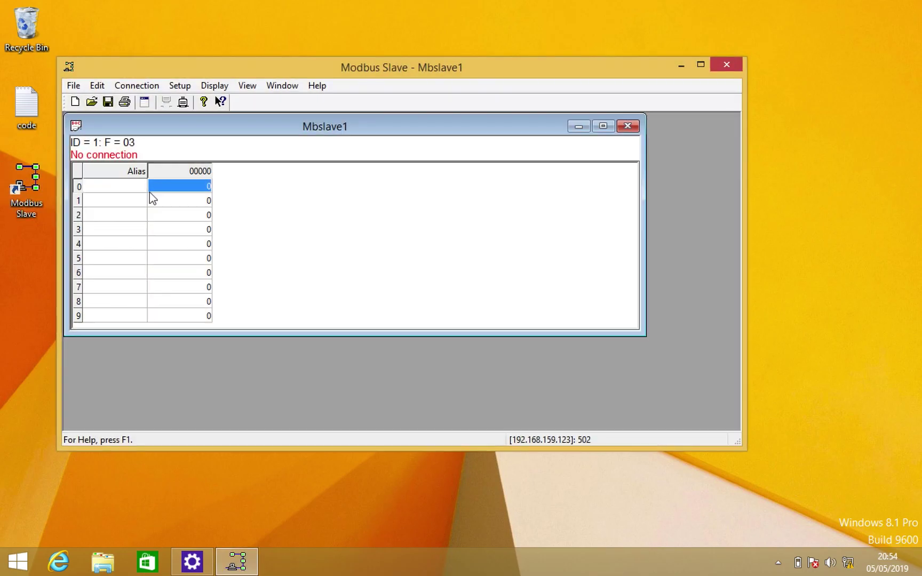
click(180, 85)
click(190, 103)
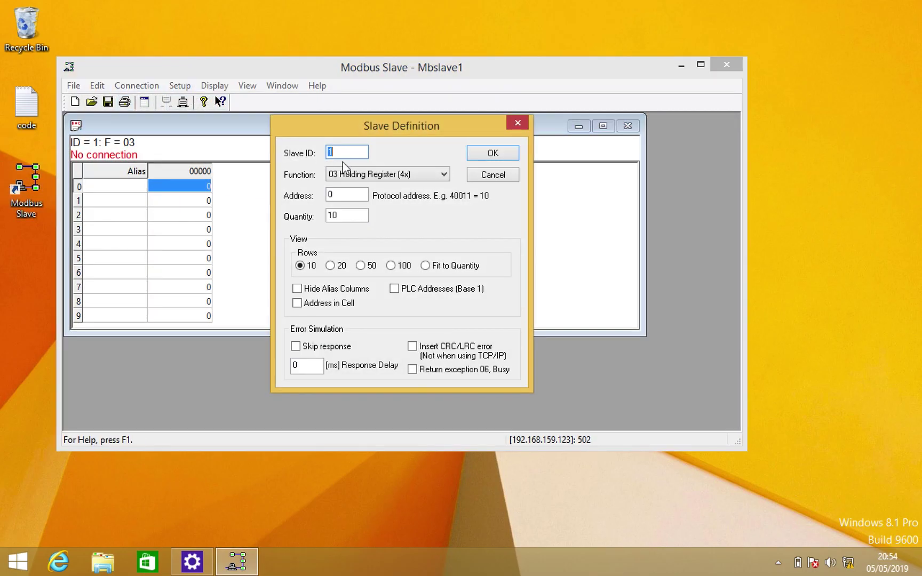
click(351, 152)
double_click(338, 193)
text(22000)
key(Tab)
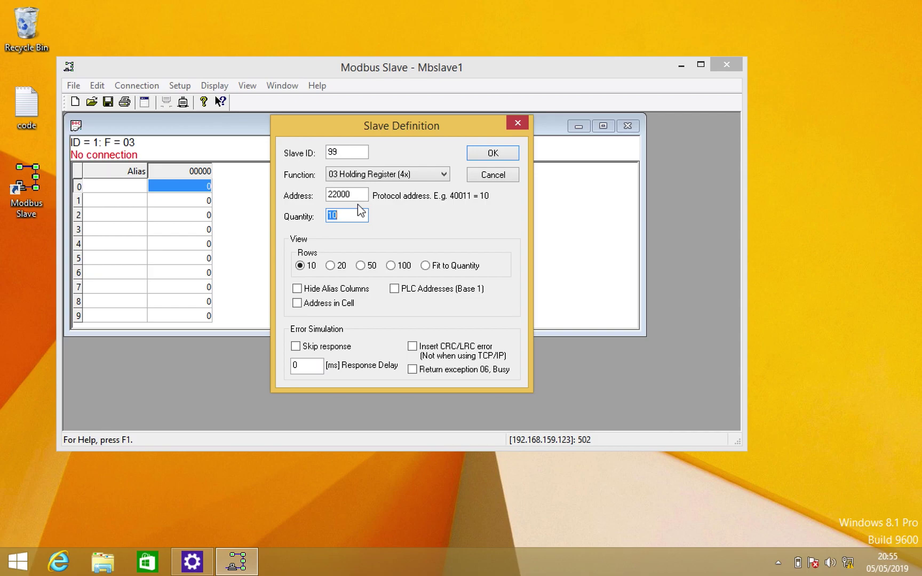
click(493, 155)
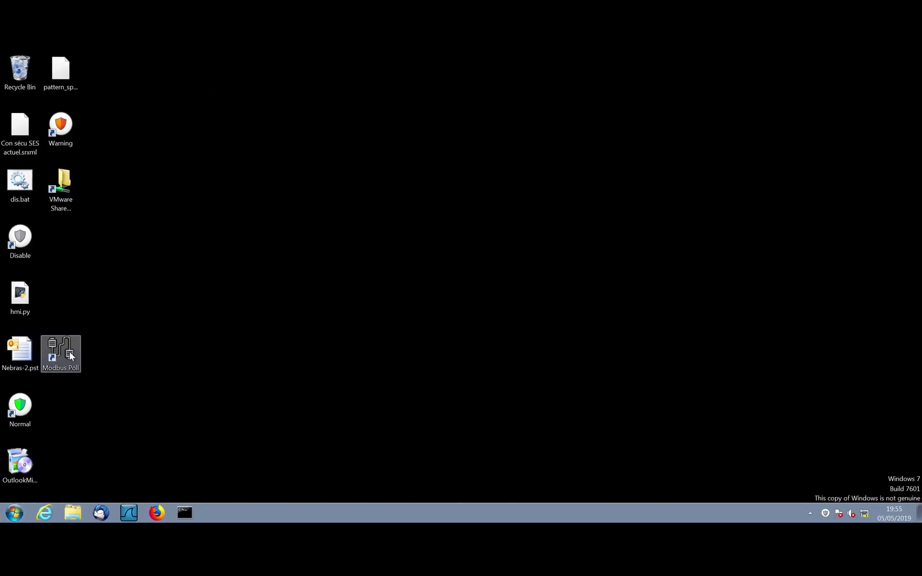
Step: Start Modbus Poll on the Windows 7 machine and postpone its registration
double_click(61, 352)
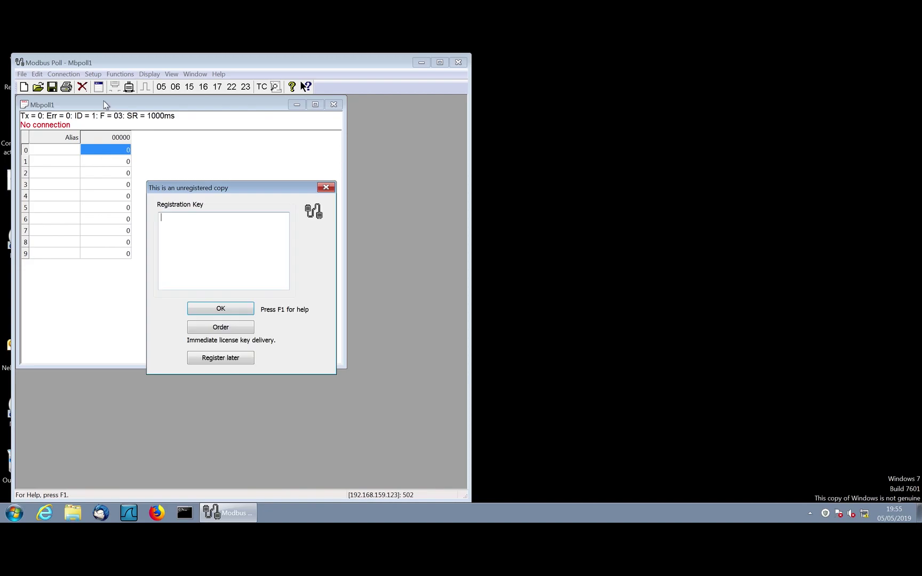
click(235, 357)
click(306, 308)
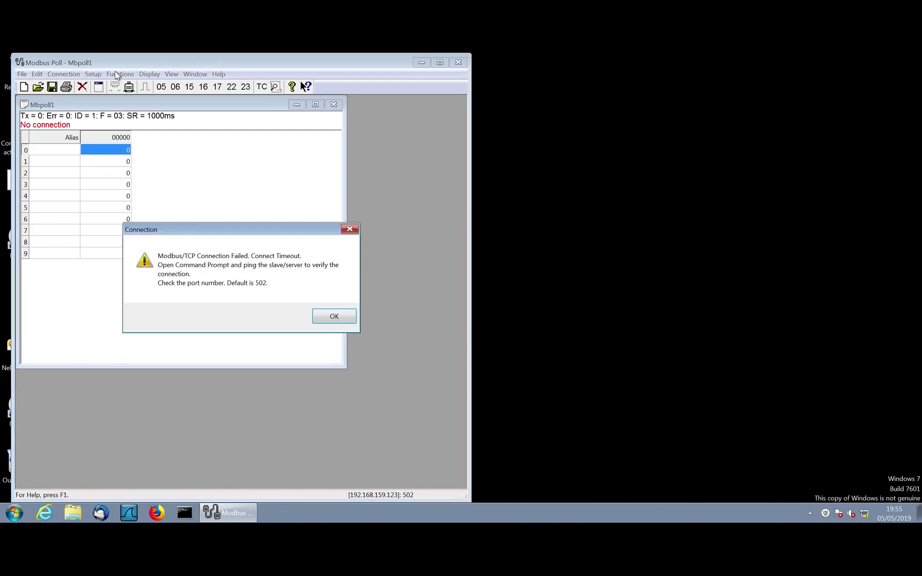
Step: Dismiss the connection failure notice and set Modbus Poll's read/write definition to slave ID 99 and address 22000
click(334, 316)
click(119, 73)
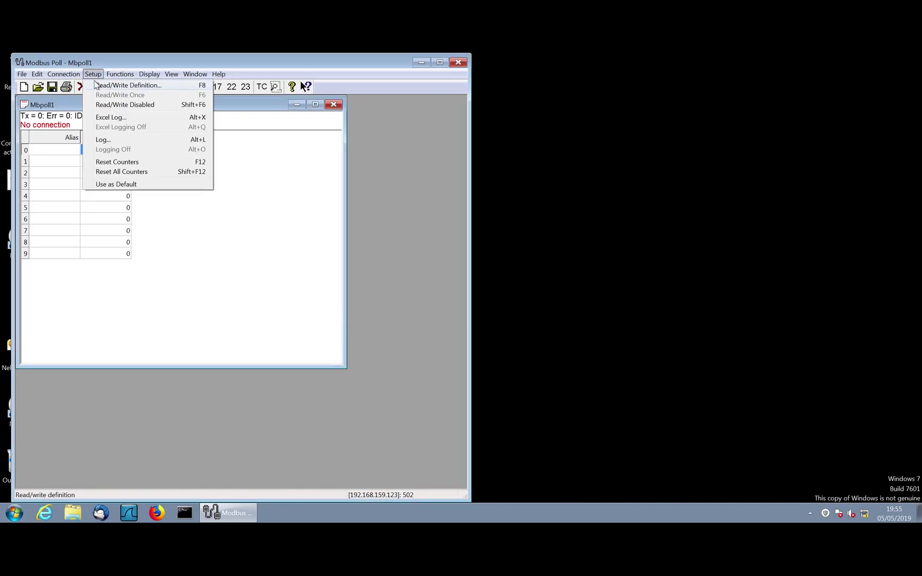
click(102, 85)
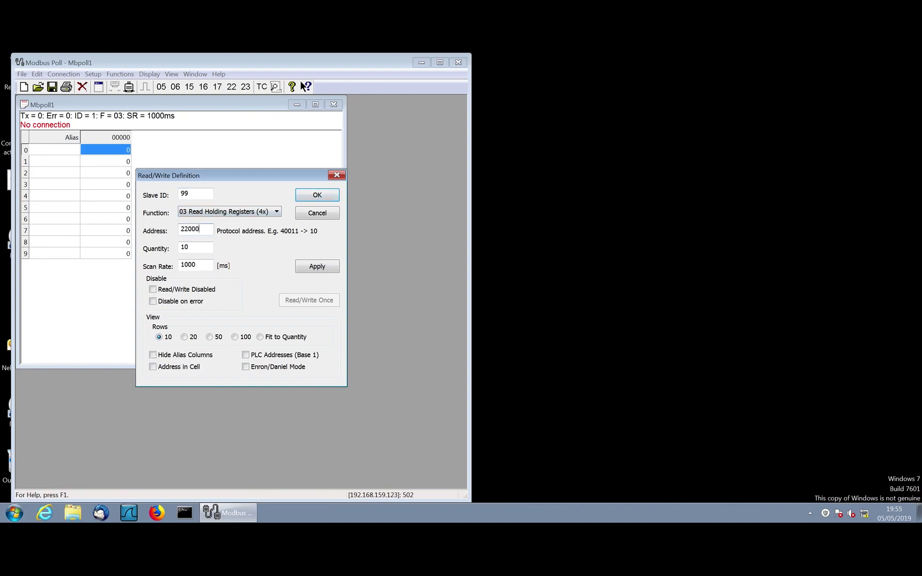
click(317, 195)
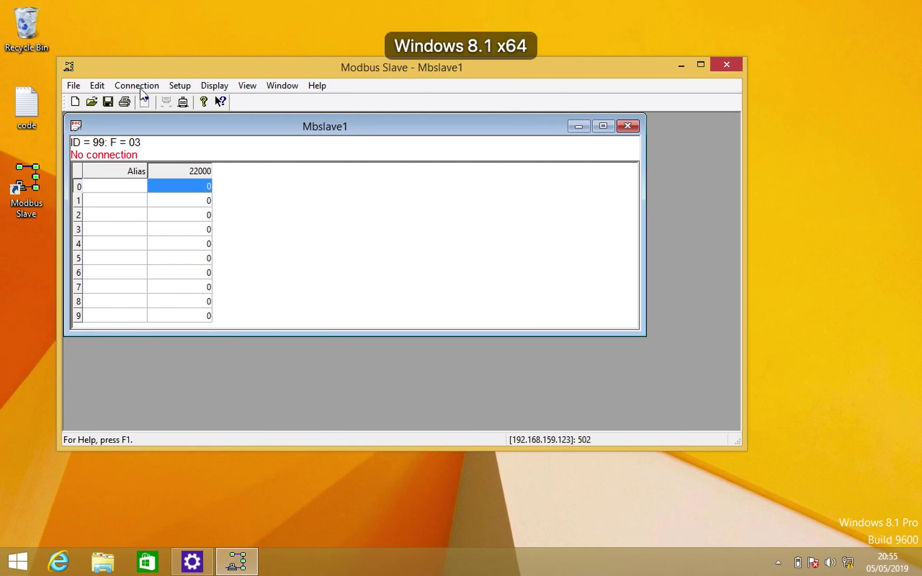
Step: Switch to Modbus Slave and connect it over Modbus TCP/IP at 192.168.159.123, port 502, postponing its registration
click(119, 85)
click(148, 103)
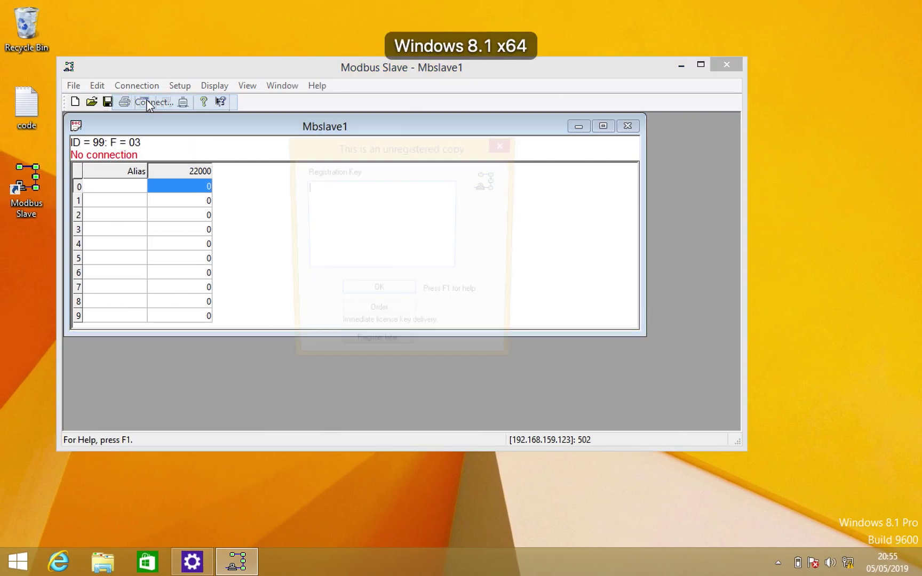
click(390, 353)
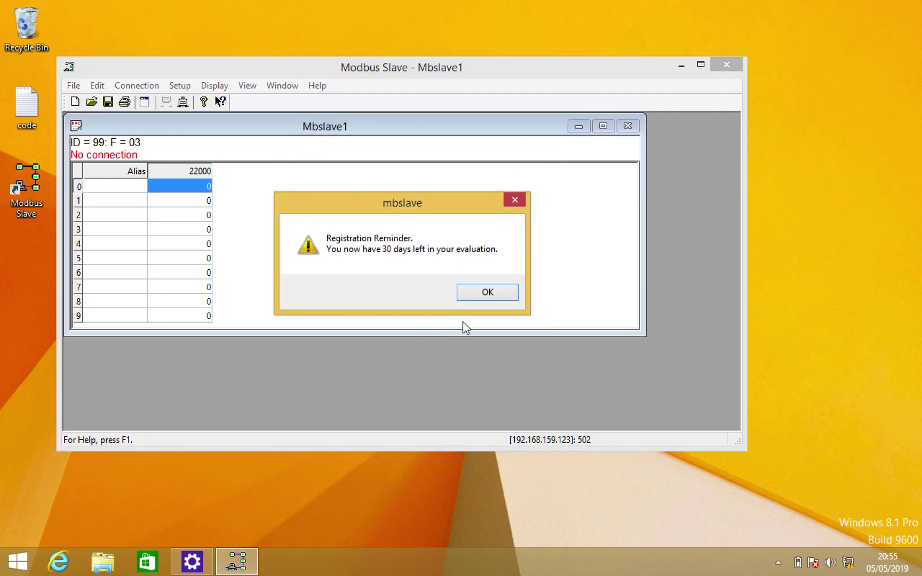
click(489, 295)
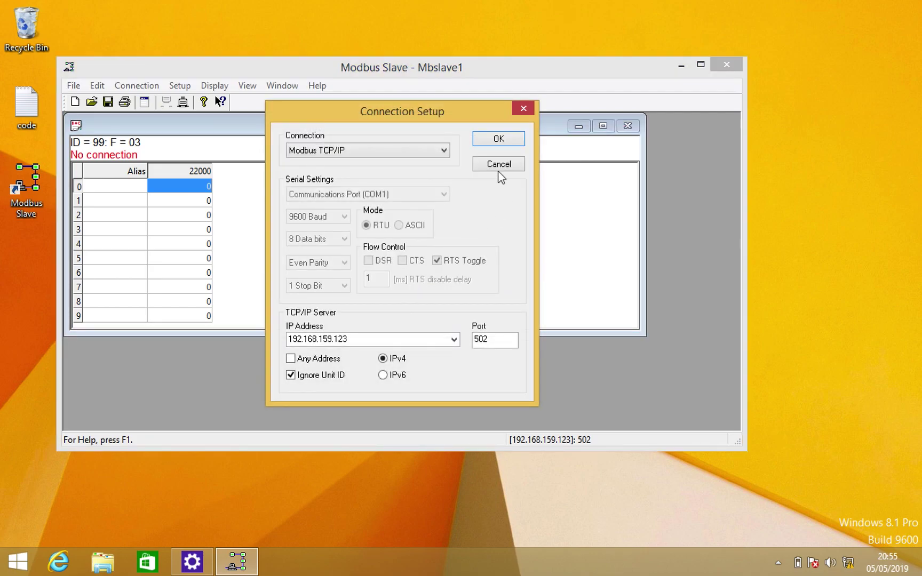
click(498, 138)
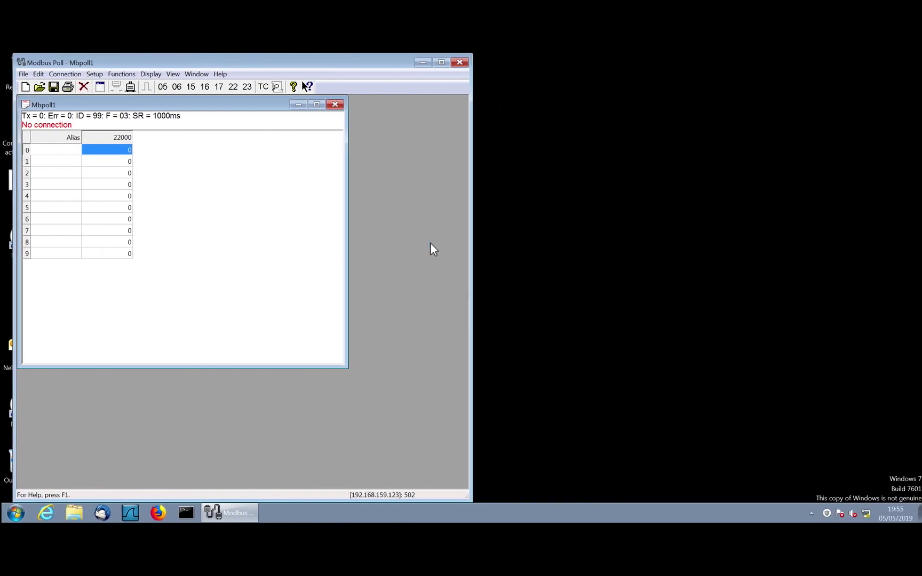
Step: Switch to Modbus Poll and connect it over Modbus TCP/IP to 192.168.159.123, port 502, postponing its registration
click(885, 75)
click(71, 89)
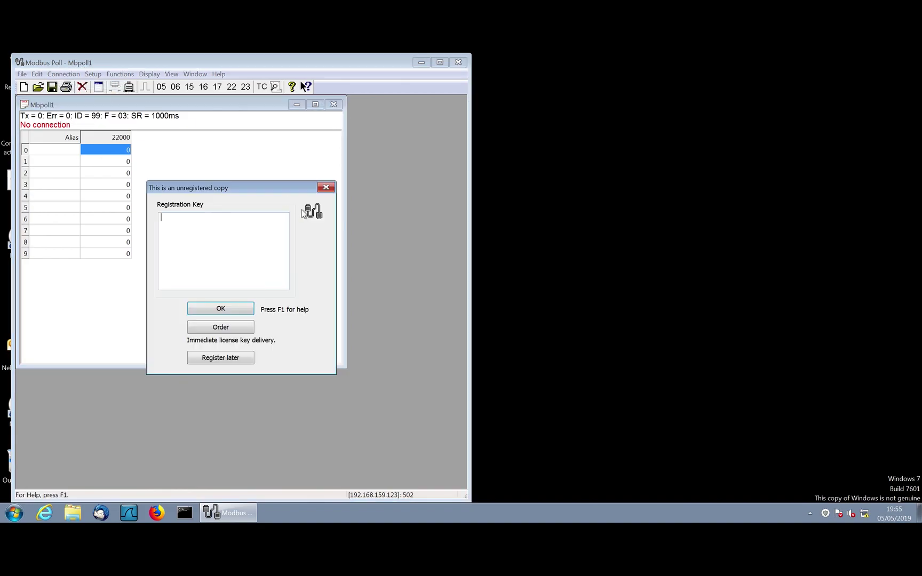
click(236, 358)
click(293, 313)
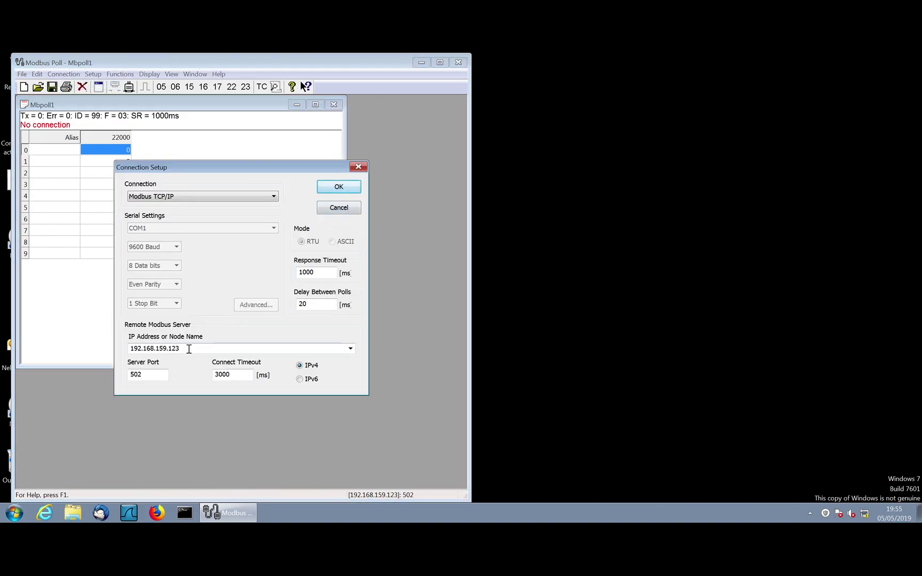
click(338, 187)
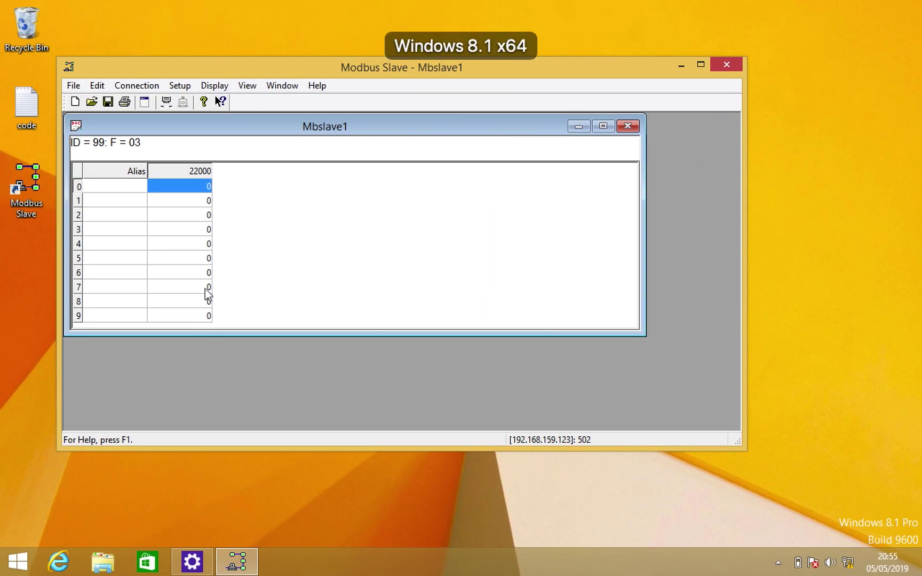
Step: Switch to Modbus Slave, open the value entry of the first register at address 22000 and accept it
right_click(192, 186)
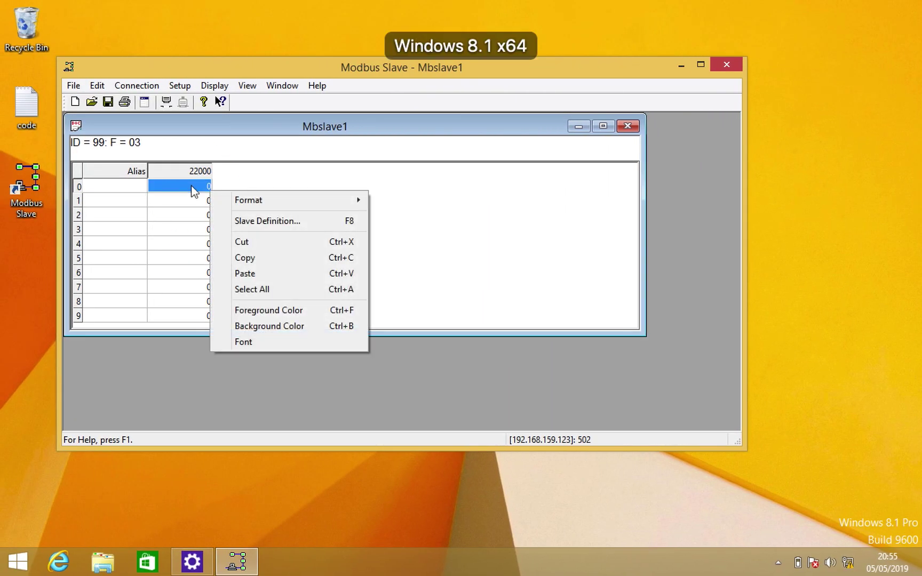
double_click(182, 186)
click(327, 280)
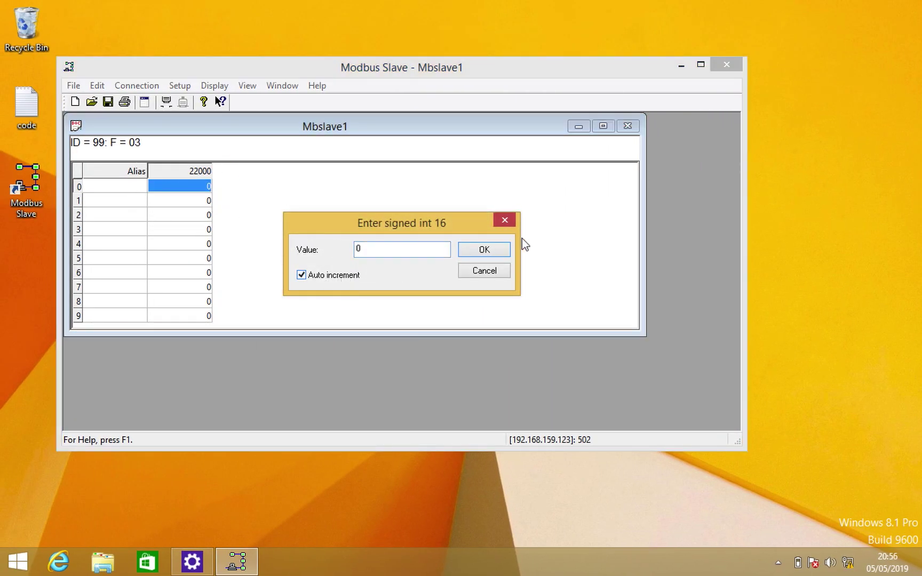
click(497, 249)
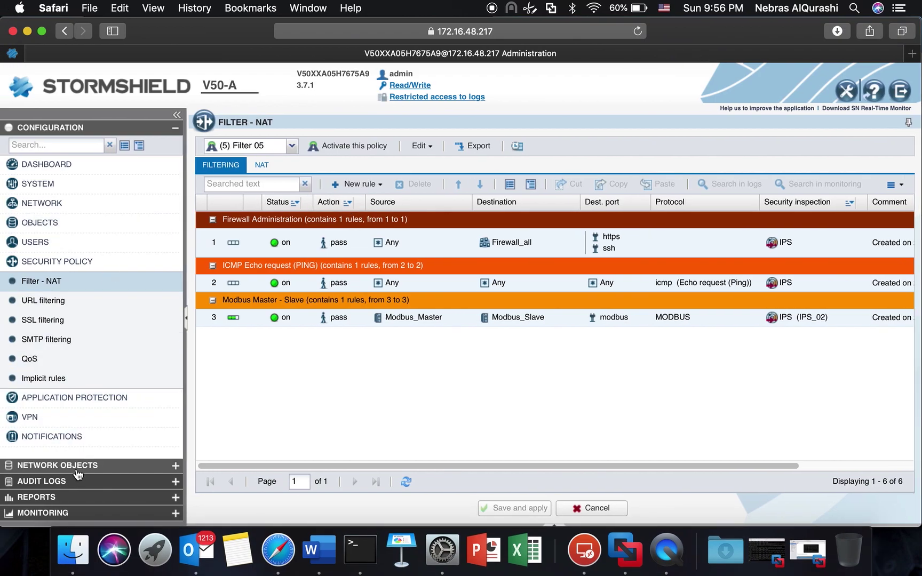
Step: Switch to the Stormshield administration console and open the Alarms audit log
click(77, 481)
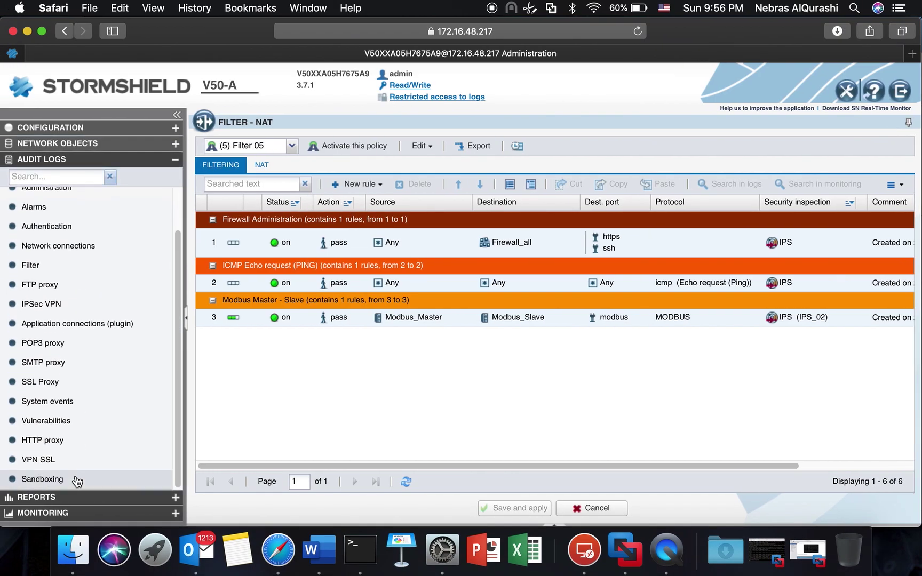
scroll(76, 459, up, 3)
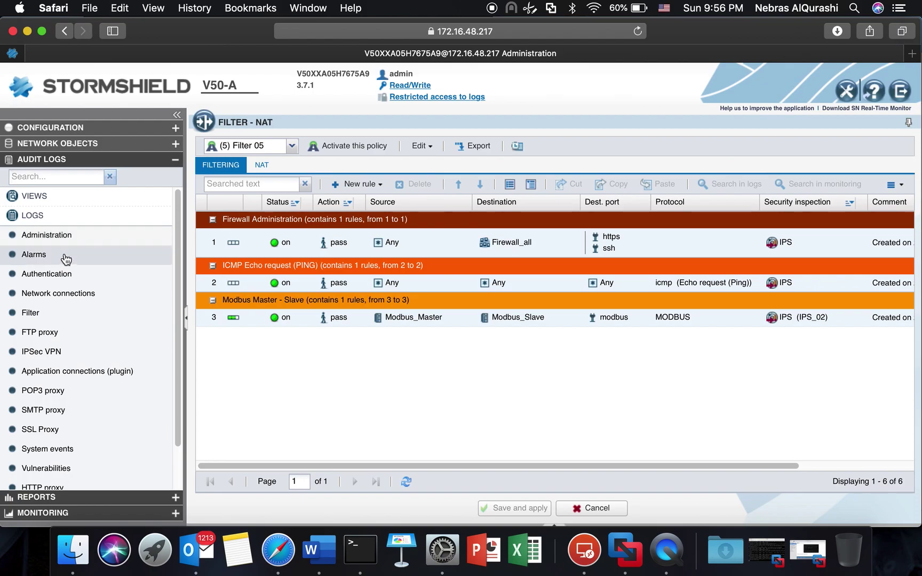
click(64, 255)
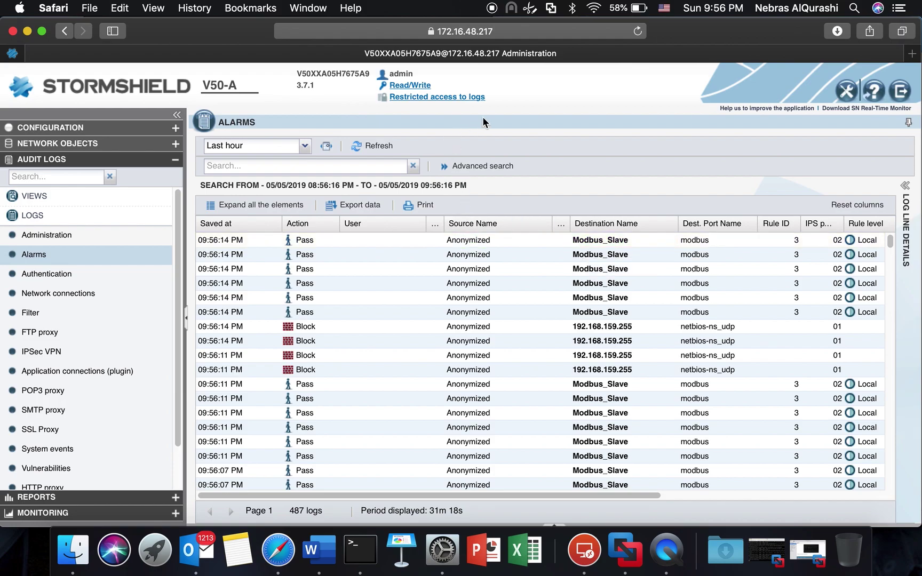
Step: Obtain the access privilege for private data in the logs and refresh the alarm list
click(451, 98)
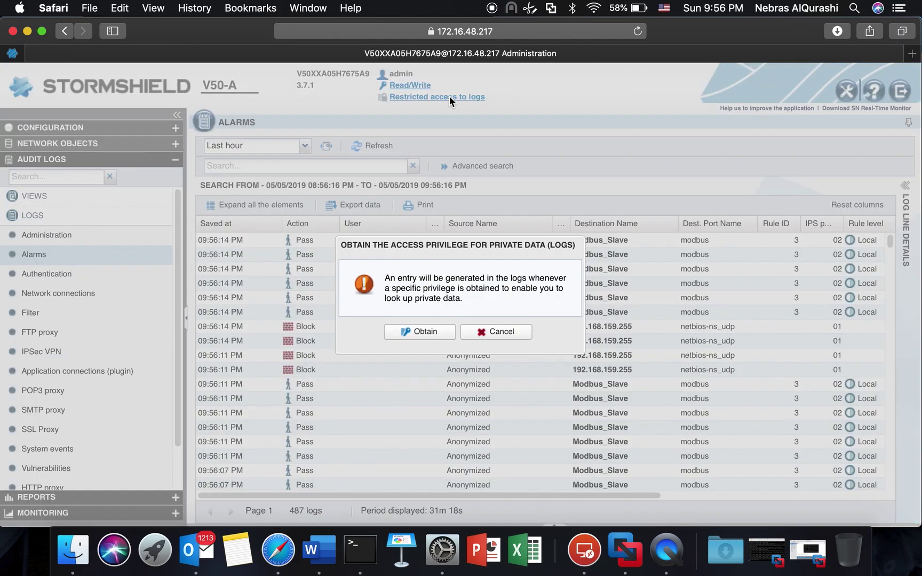
click(414, 332)
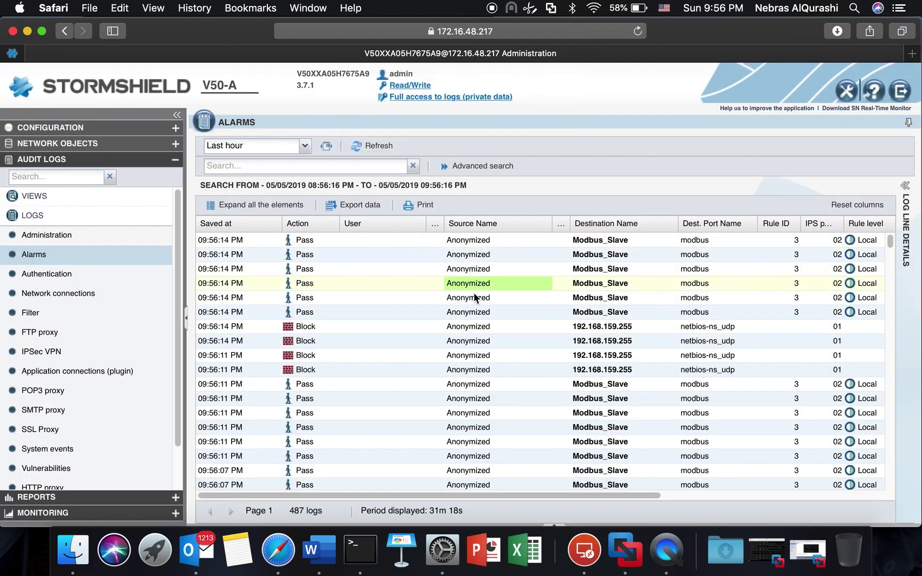
click(371, 146)
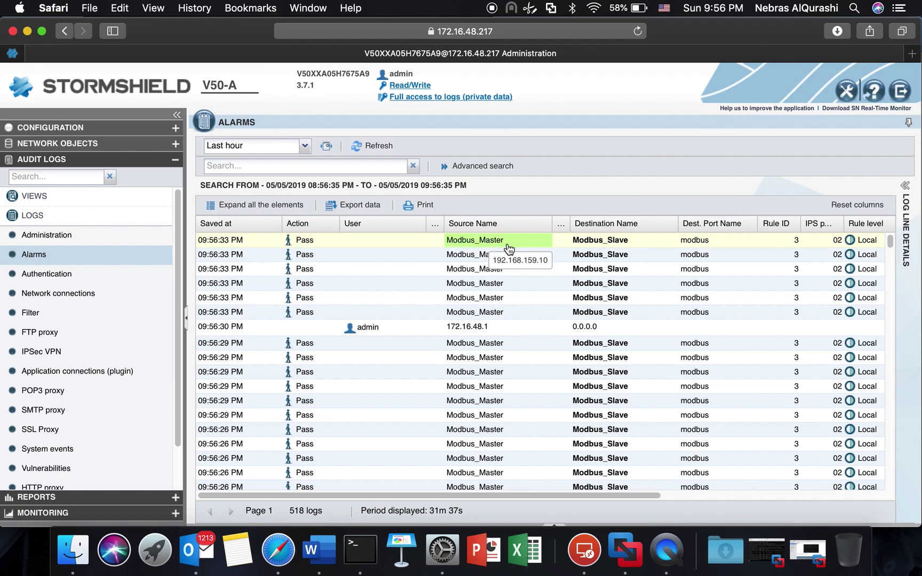
Step: Examine the Modbus alarms' sources, actions and messages, including the line details of the function code denied and memory access denied entries
scroll(532, 251, right, 1)
scroll(532, 251, right, 10)
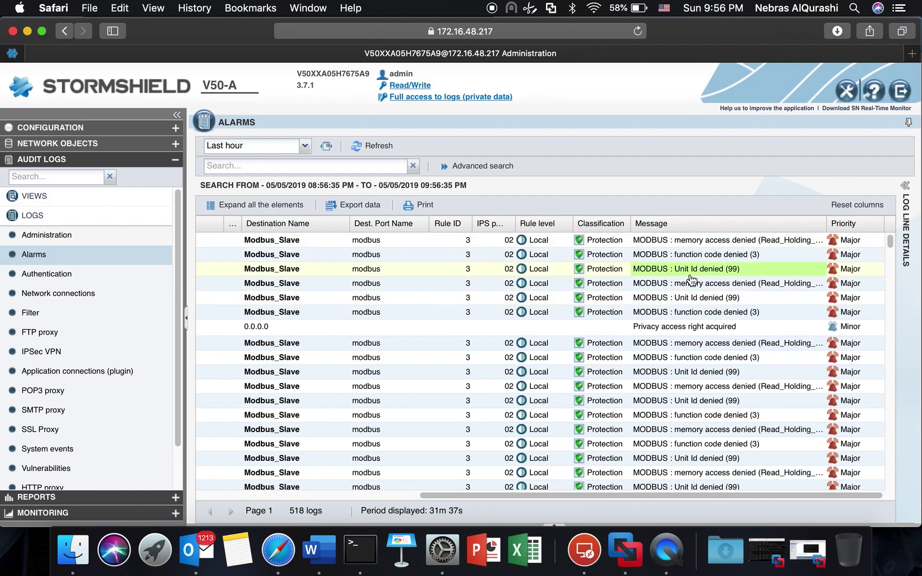
scroll(534, 275, left, 10)
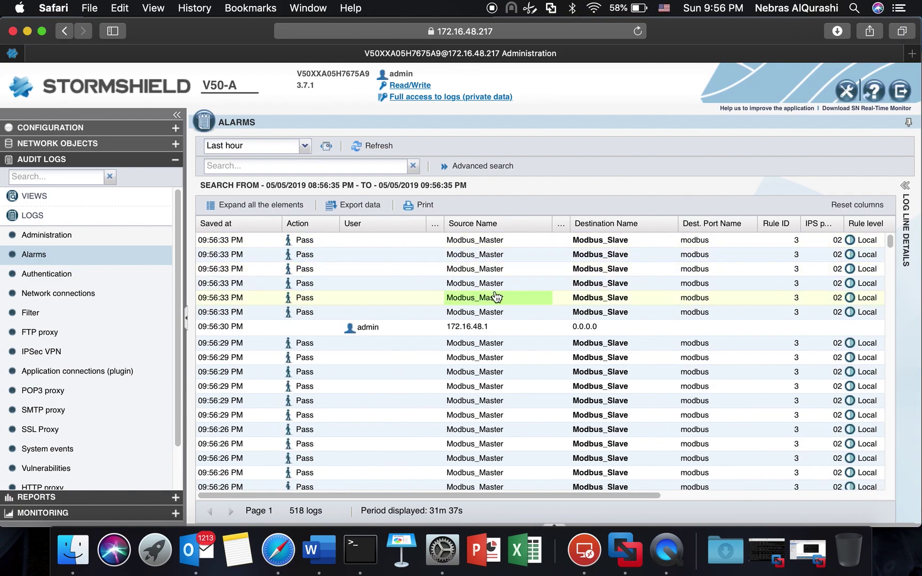
scroll(496, 297, right, 10)
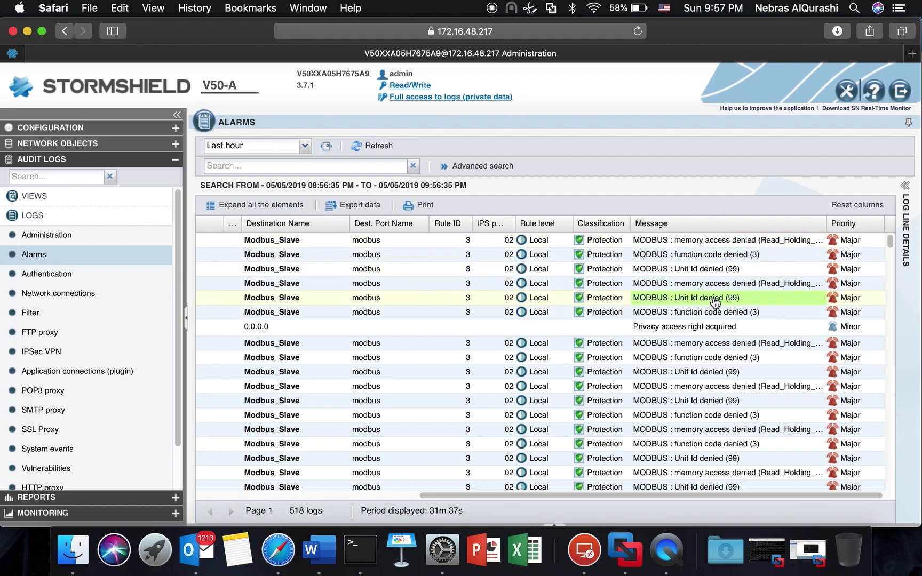
double_click(731, 312)
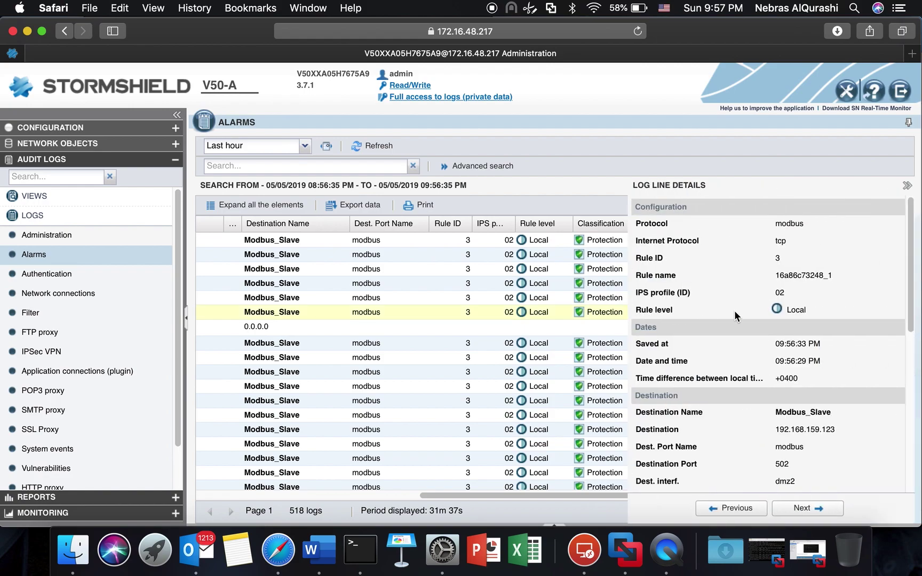
scroll(734, 298, down, 5)
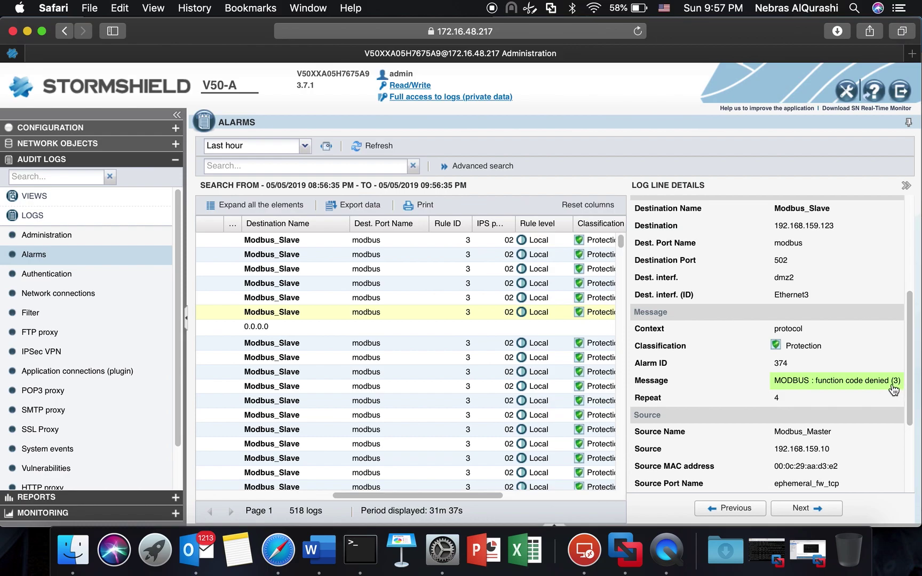
click(906, 186)
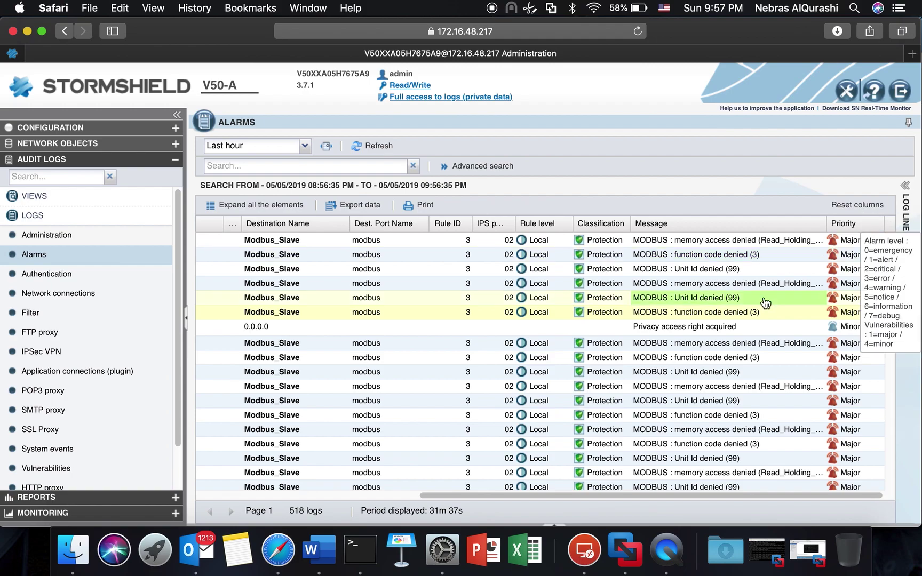
click(734, 286)
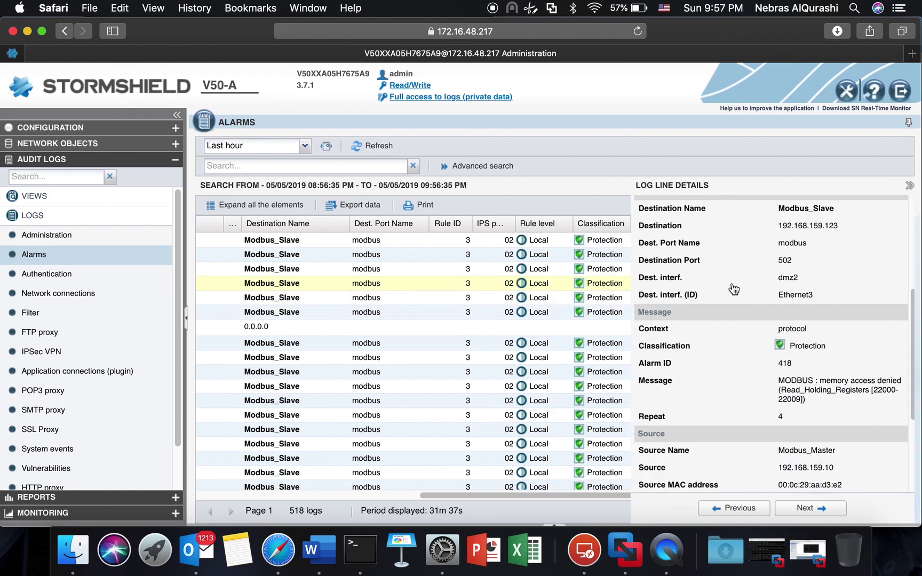
scroll(730, 392, down, 3)
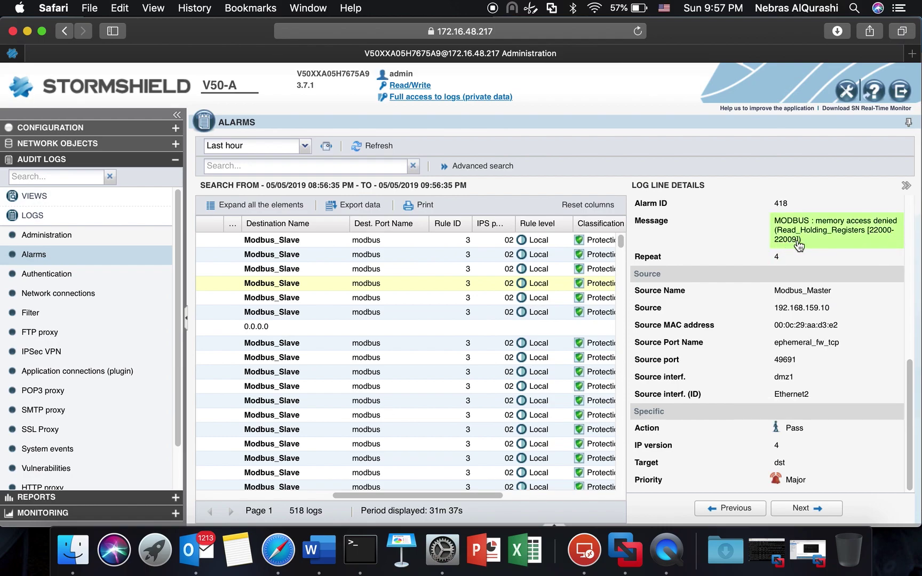
click(906, 185)
click(686, 314)
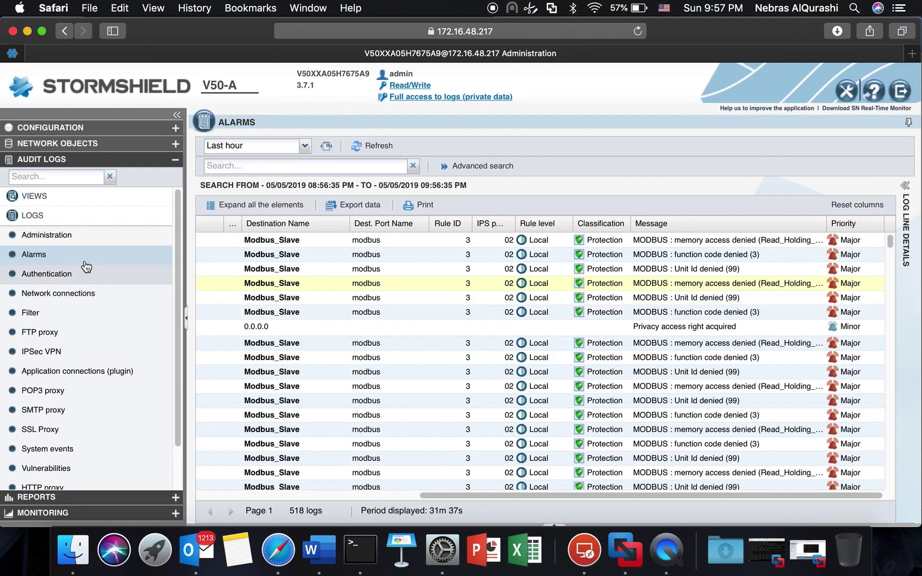
Step: Open the Modbus settings among the industrial protocols in the application protection configuration
click(112, 130)
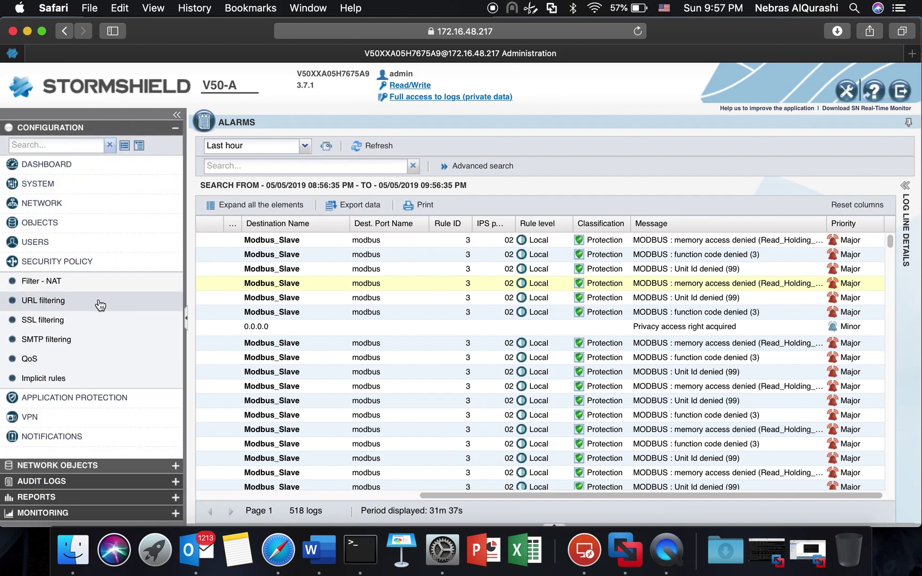
click(89, 401)
scroll(107, 347, down, 2)
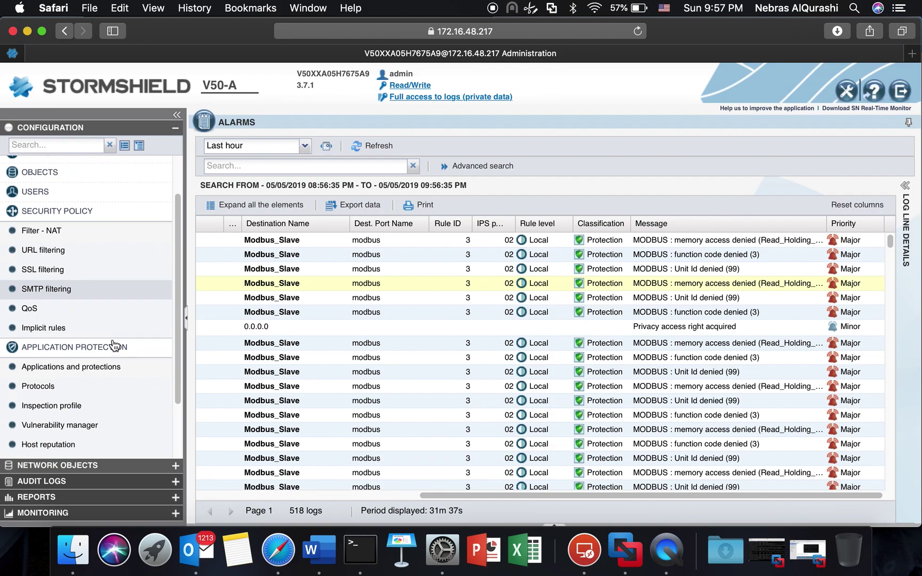
click(67, 384)
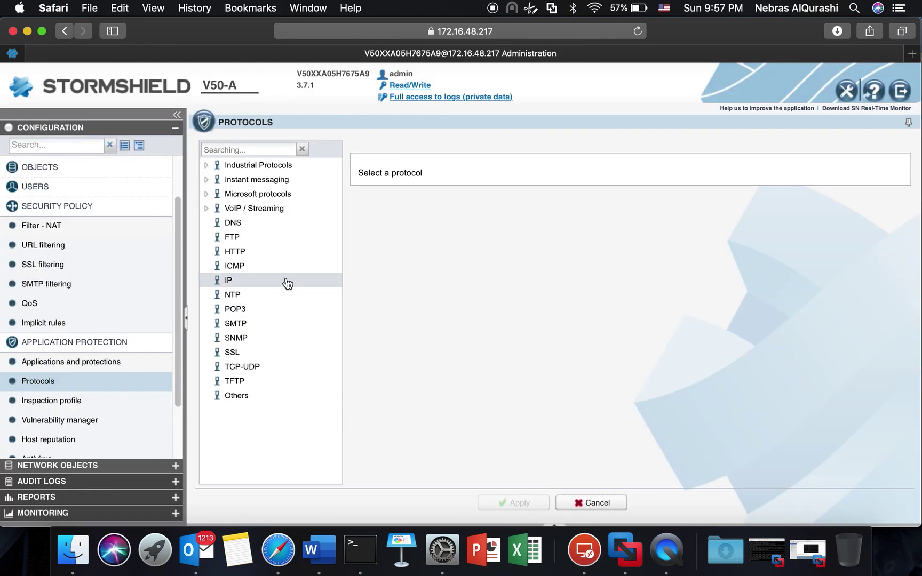
click(206, 165)
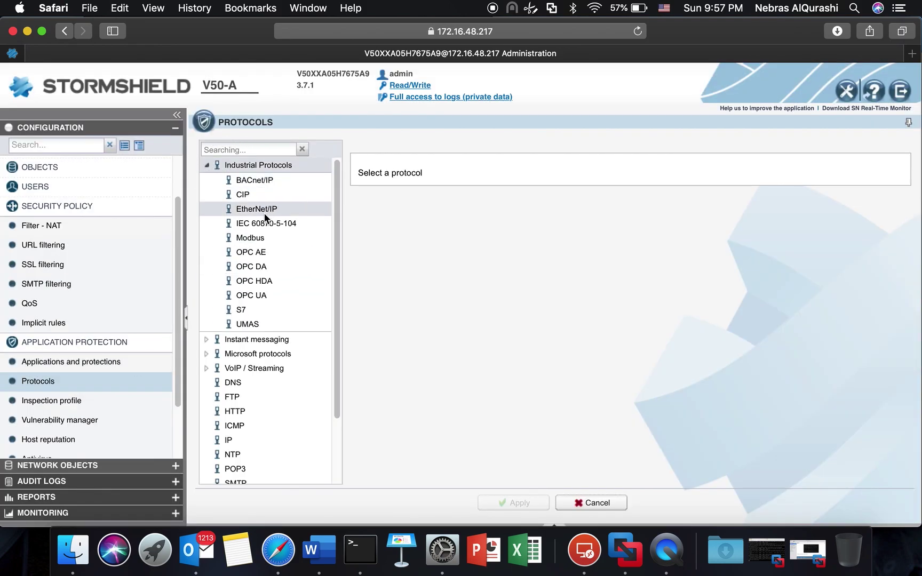
click(261, 239)
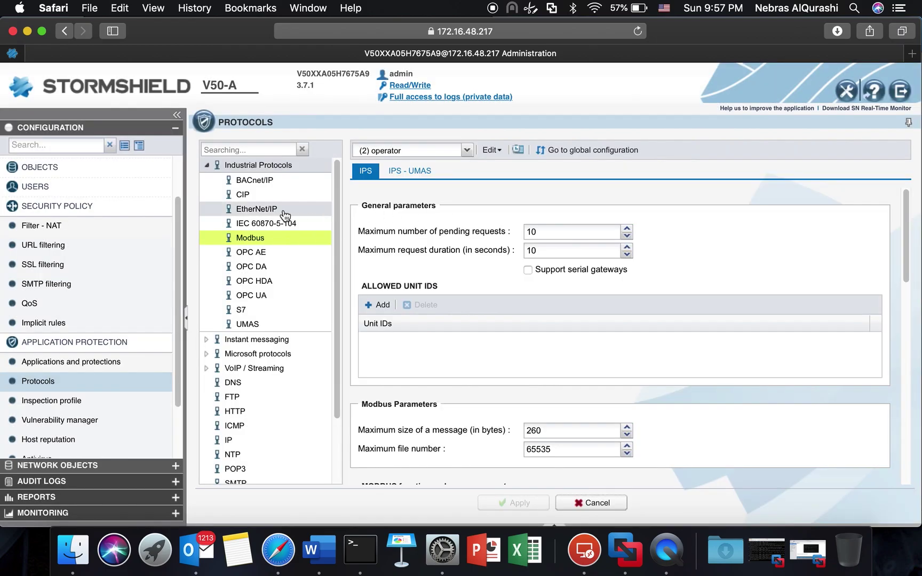
Step: Add 99 to the allowed unit IDs of the (2) operator Modbus profile
click(378, 305)
text(99)
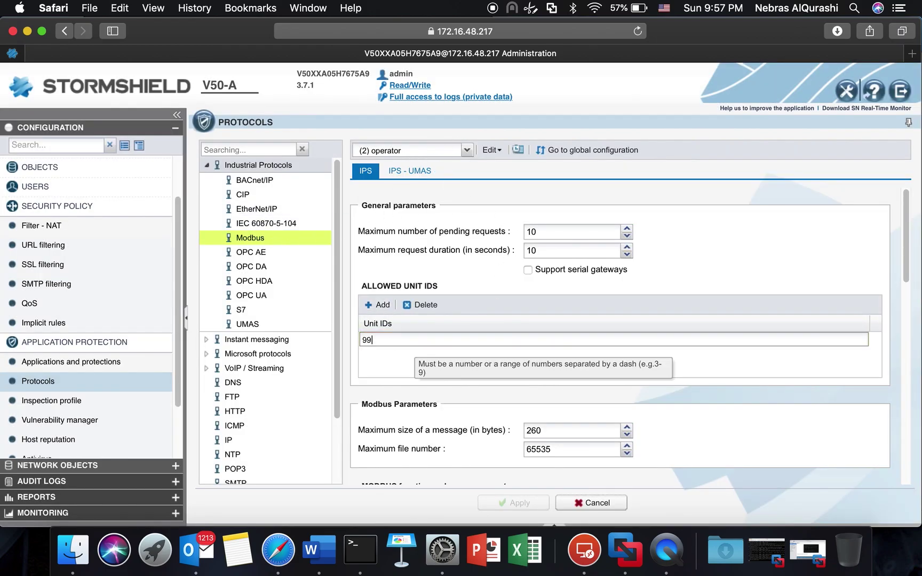
click(393, 357)
scroll(455, 362, down, 10)
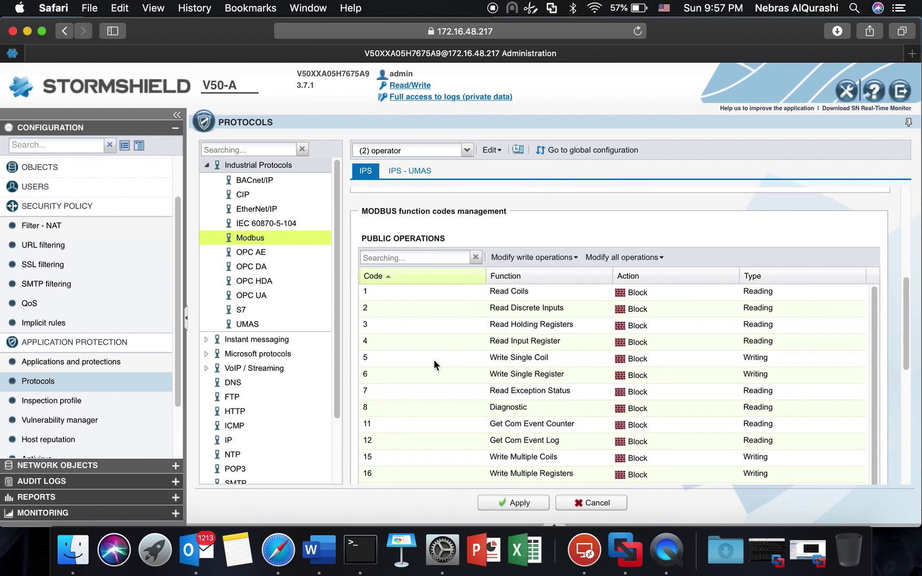
Step: Set the action of the Read Holding Registers public operation (code 3) to Scan in the (2) operator Modbus profile
click(376, 324)
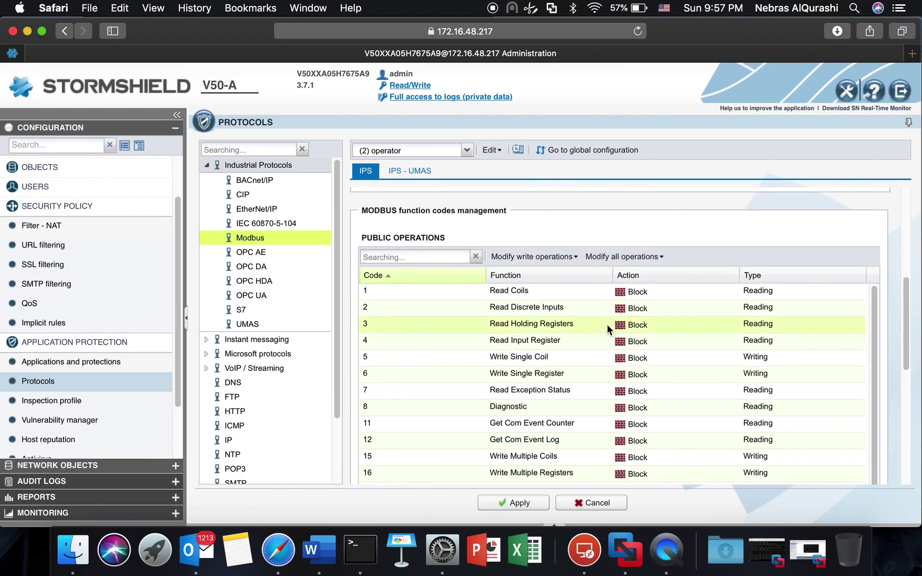
click(641, 326)
click(657, 324)
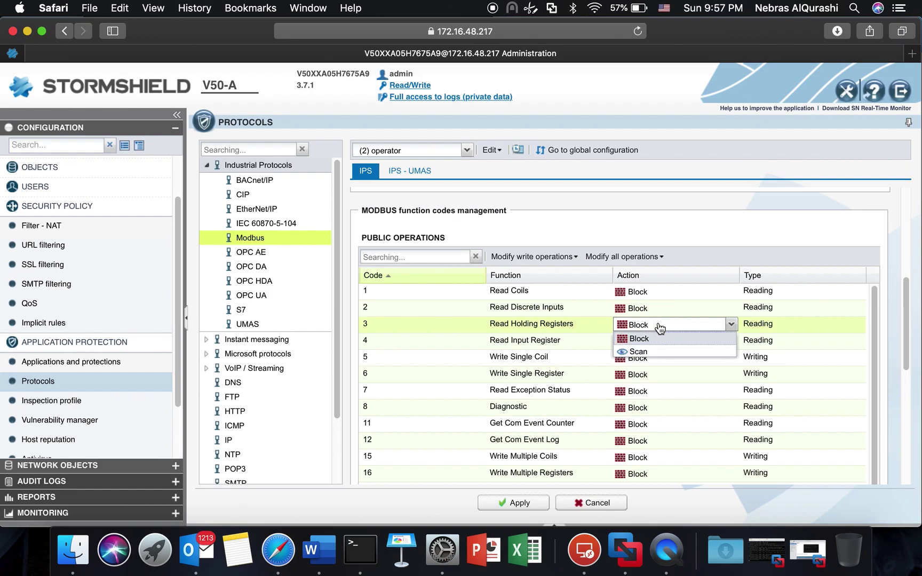
click(654, 353)
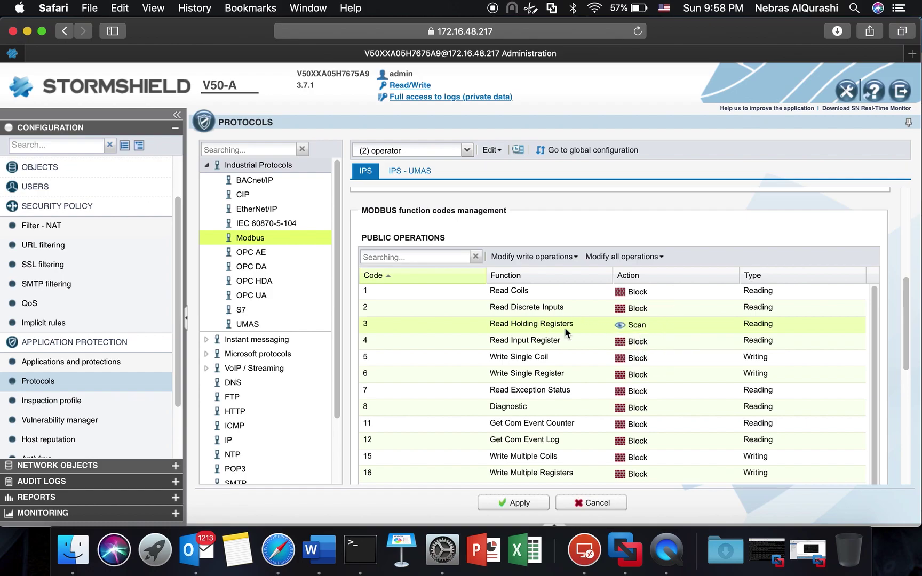
scroll(545, 367, down, 5)
scroll(545, 367, down, 10)
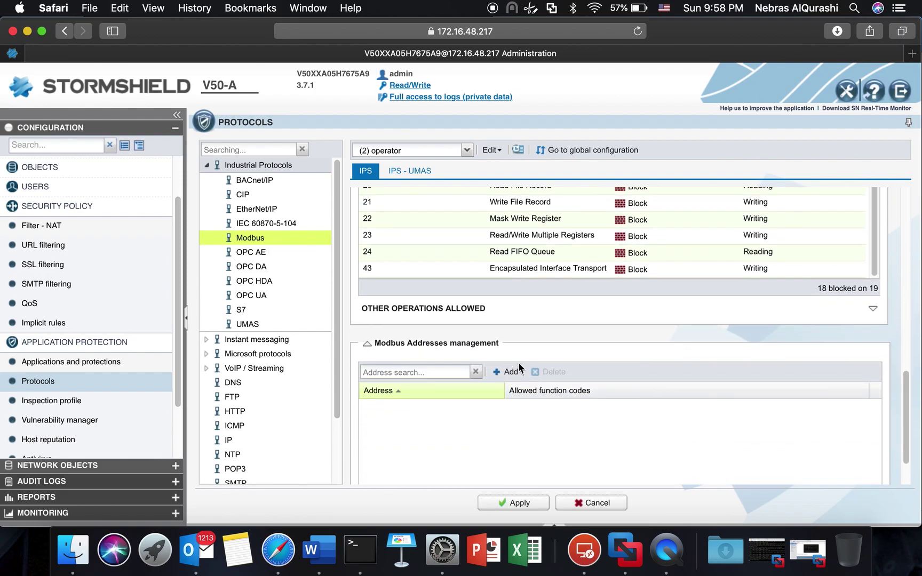
click(502, 373)
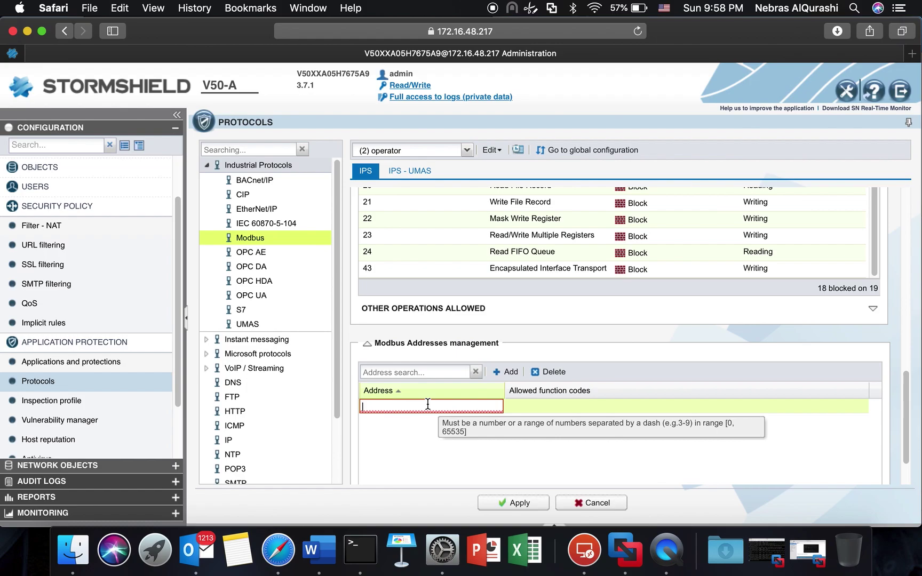
text(220)
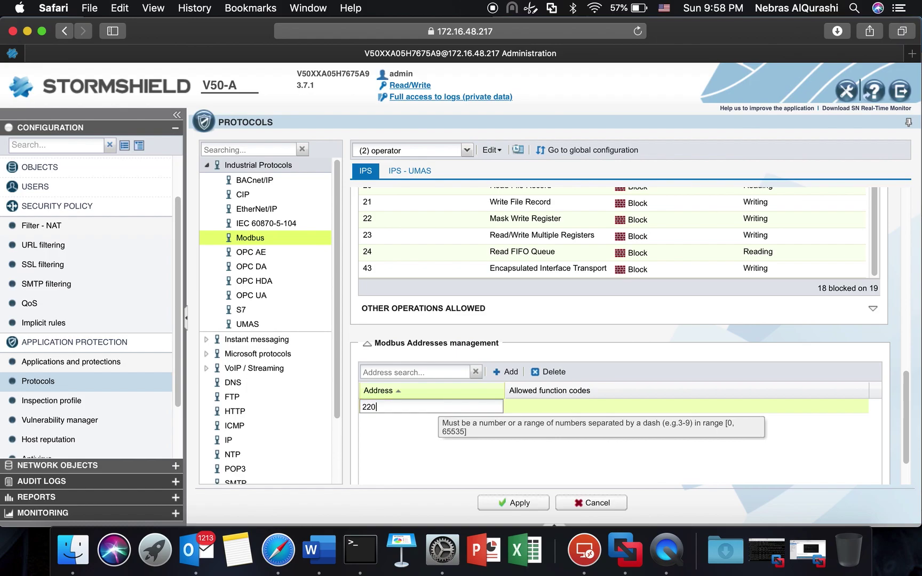
text(00-)
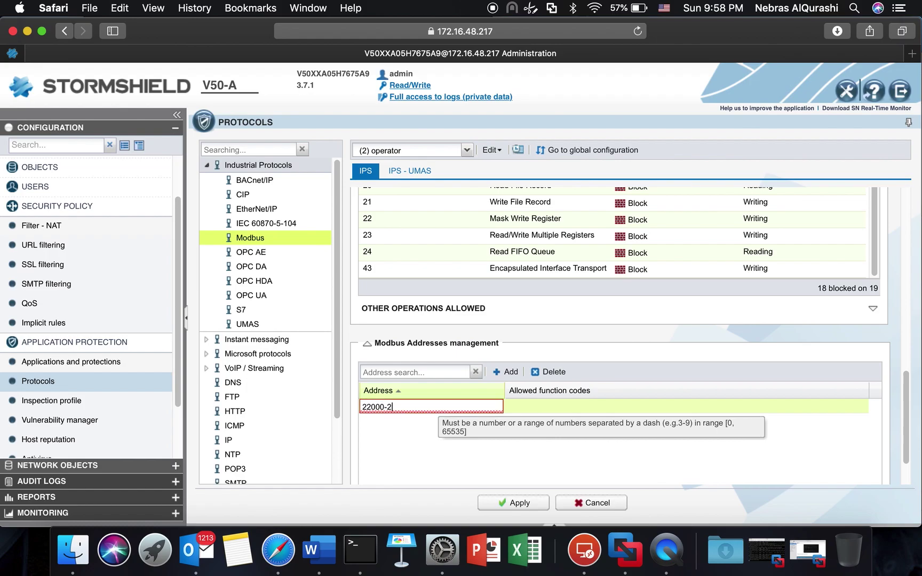
text(22009)
click(460, 429)
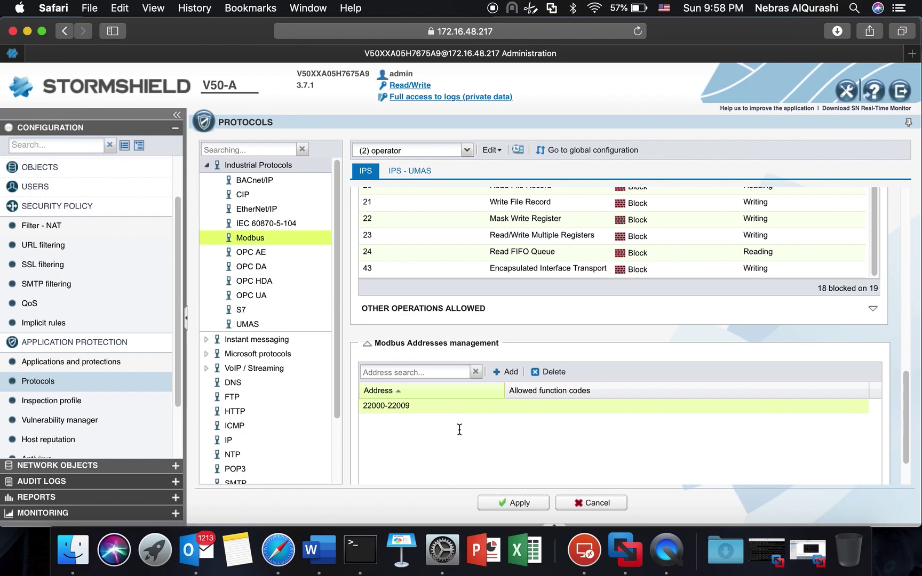
click(543, 408)
text(3)
click(545, 433)
click(526, 406)
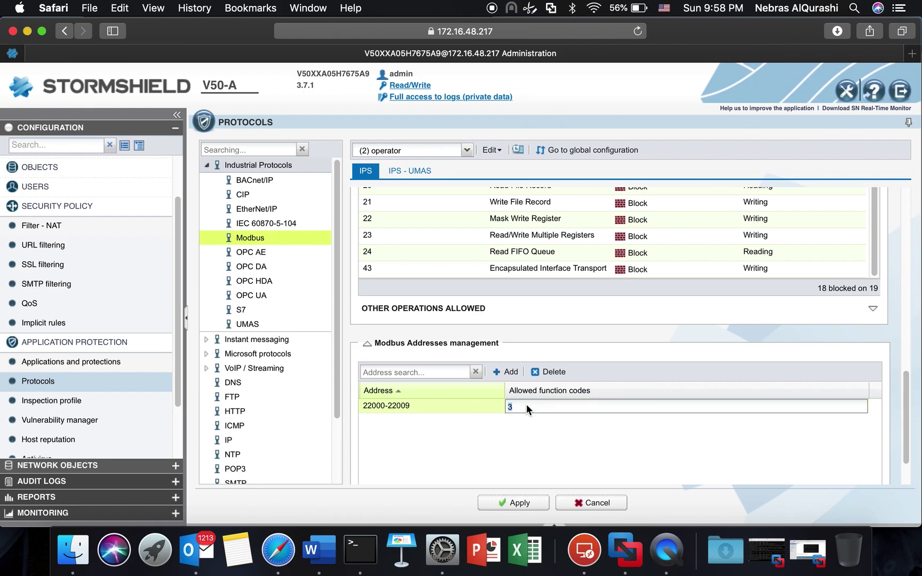
click(526, 407)
text(,3)
click(543, 432)
click(533, 406)
text(3)
click(506, 433)
click(504, 502)
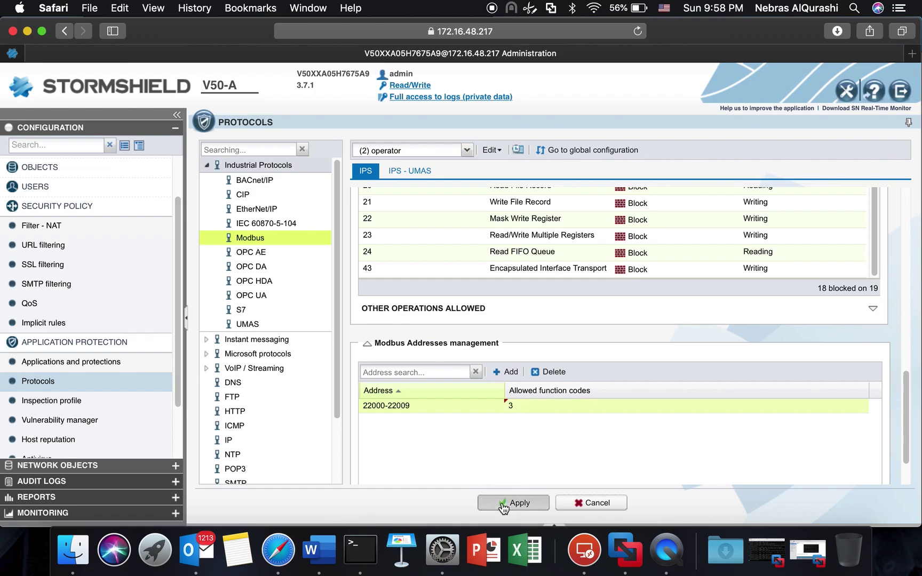
click(431, 316)
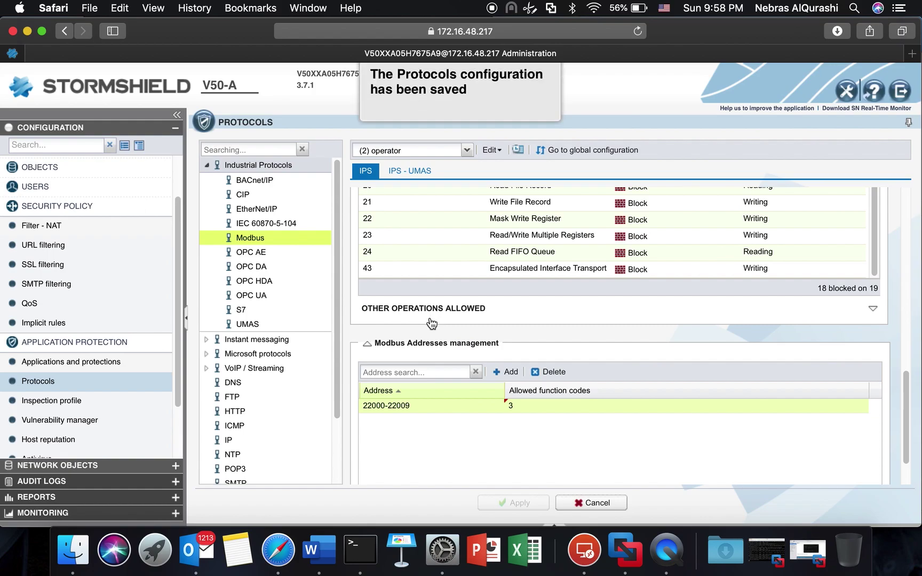
Step: Open the Alarms audit log for the last hour and refresh it to check for new Modbus alarms
click(88, 342)
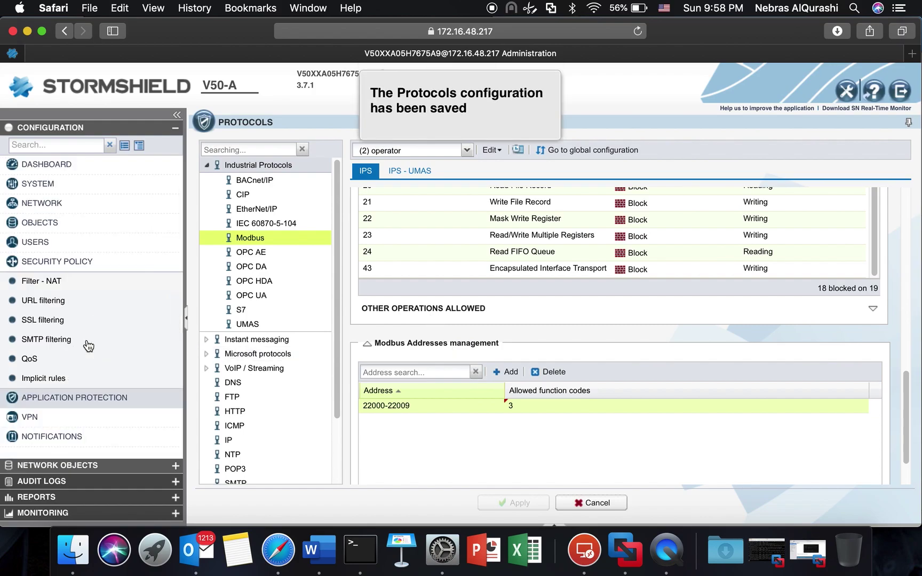
click(73, 261)
click(89, 481)
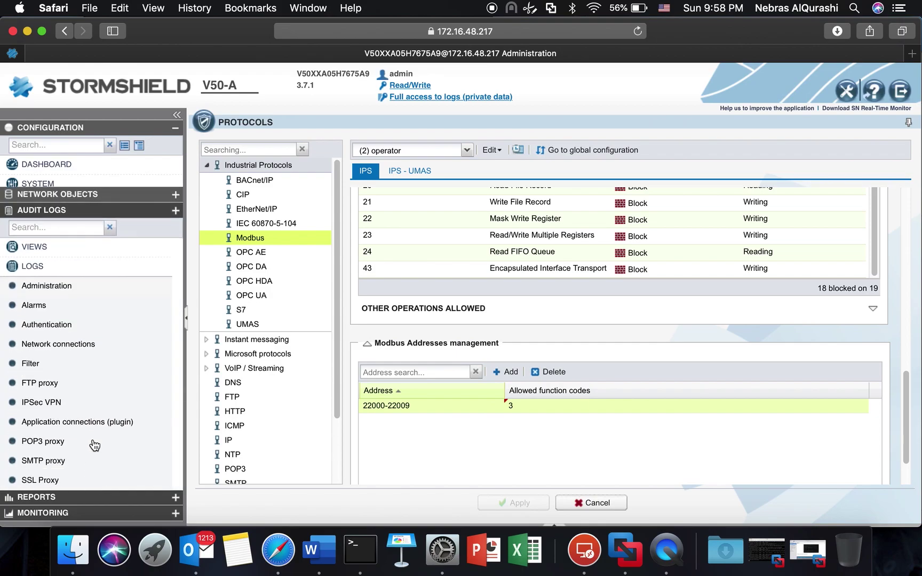
click(55, 265)
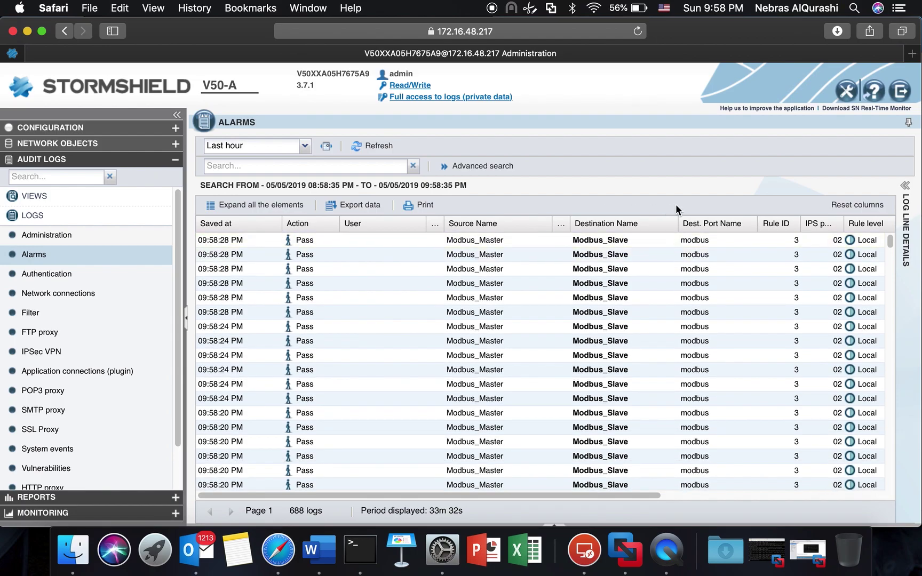
click(373, 149)
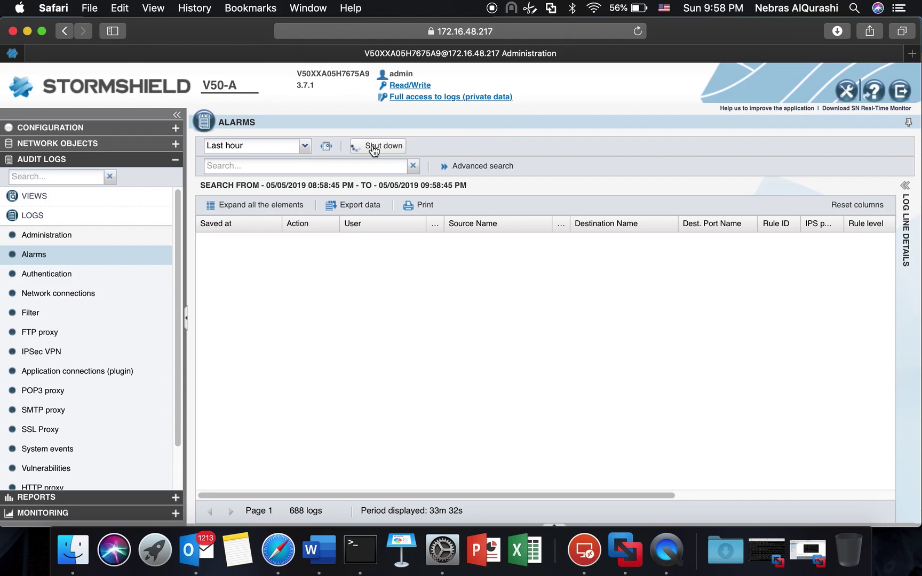
click(374, 149)
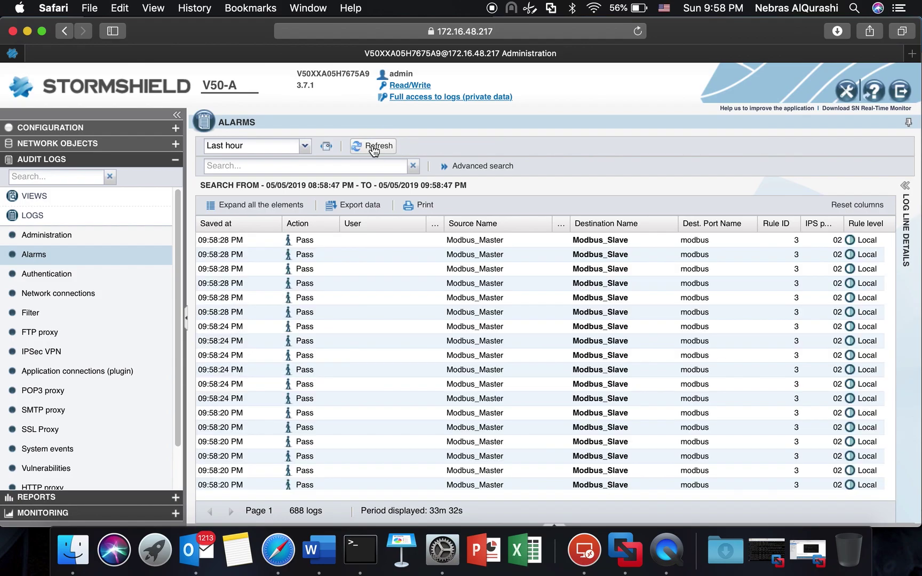
click(373, 149)
Step: Open the Applications and protections configuration and filter the IPS_02 alarms by "modbus"
click(92, 219)
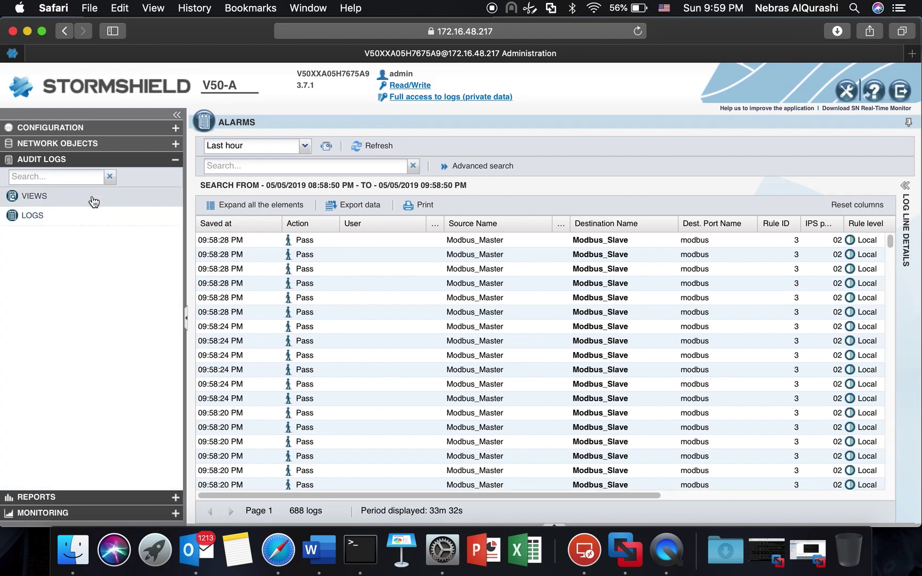
click(105, 147)
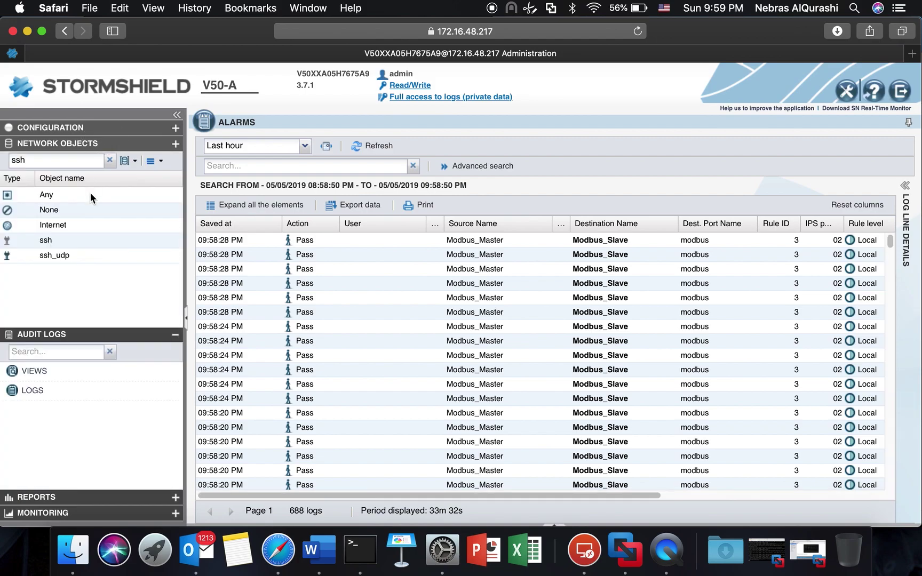
click(121, 130)
click(75, 261)
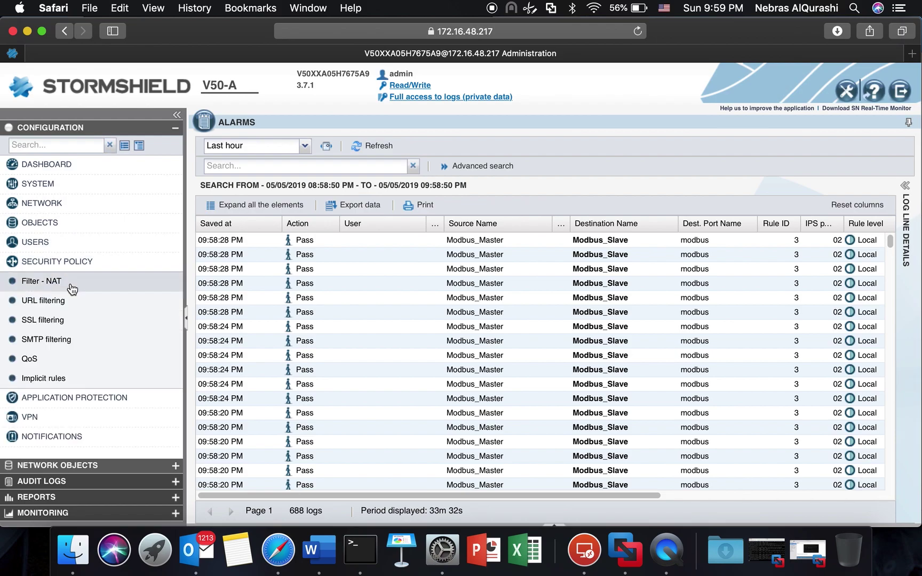
click(67, 261)
click(70, 282)
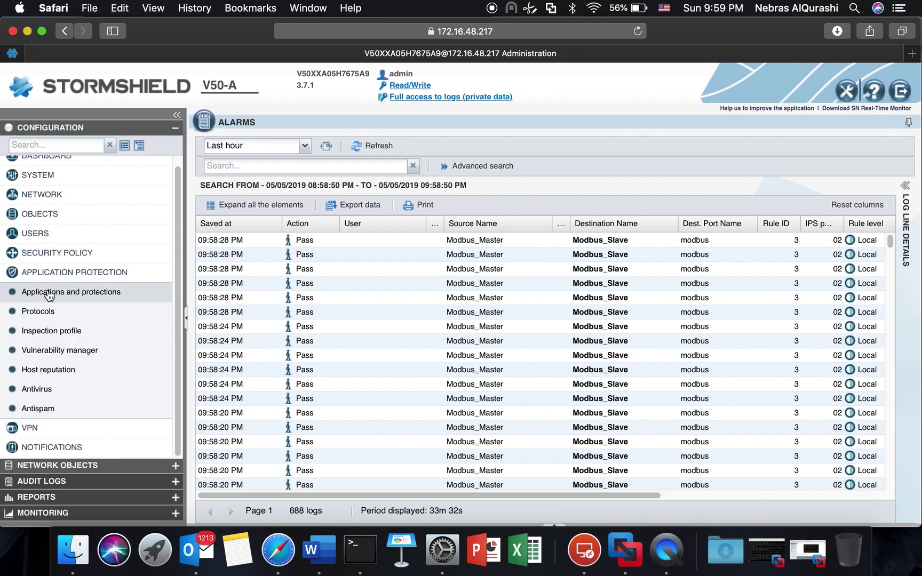
click(98, 295)
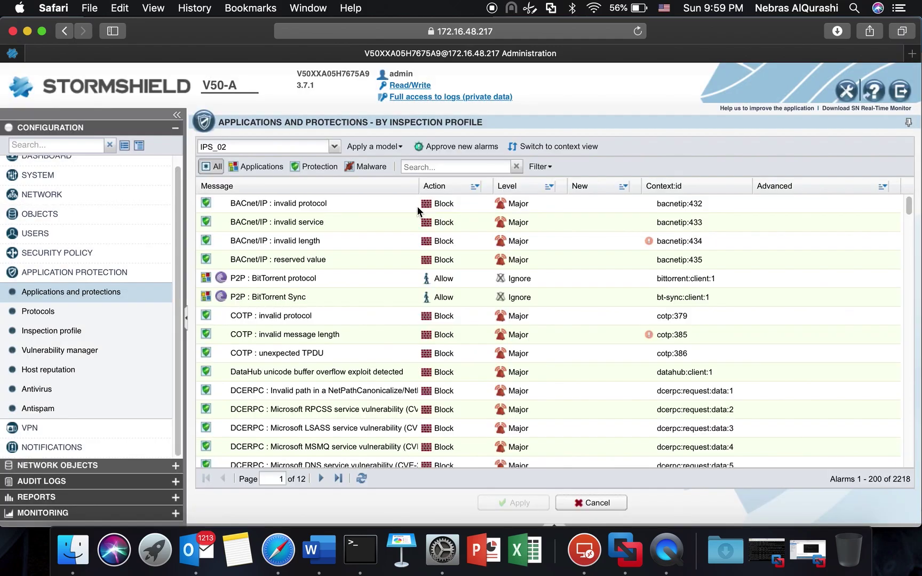
click(444, 163)
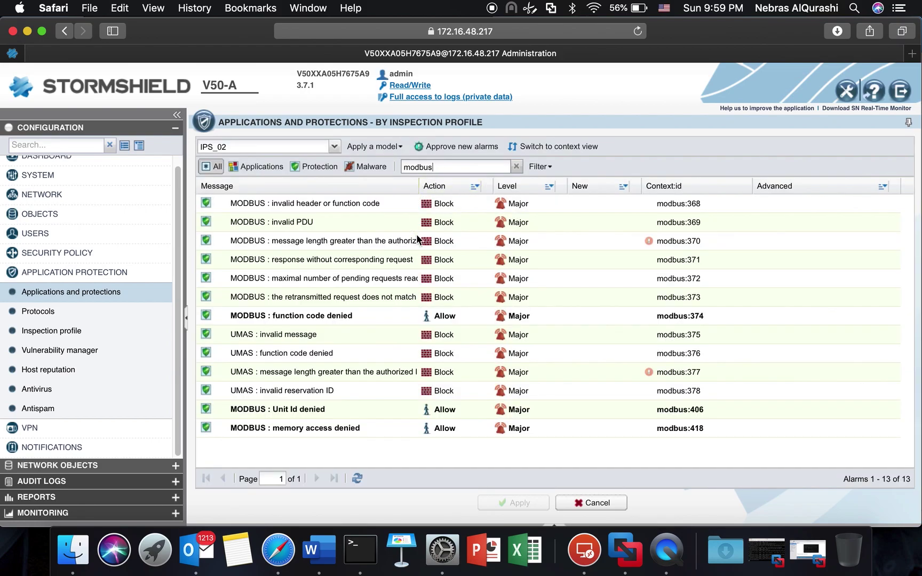
Step: Set the MODBUS function code denied, Unit Id denied and memory access denied alarms to Block, and apply the changes
click(448, 317)
click(485, 317)
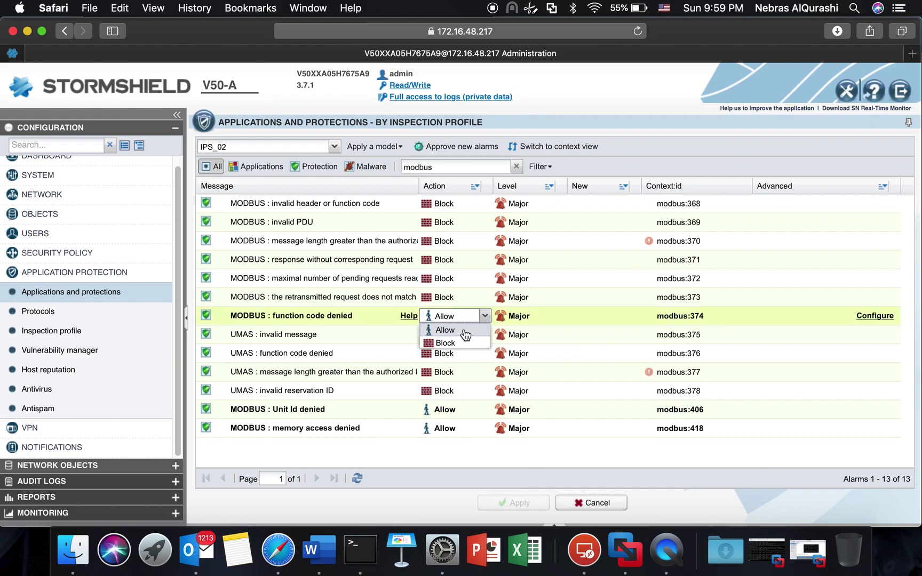
click(444, 341)
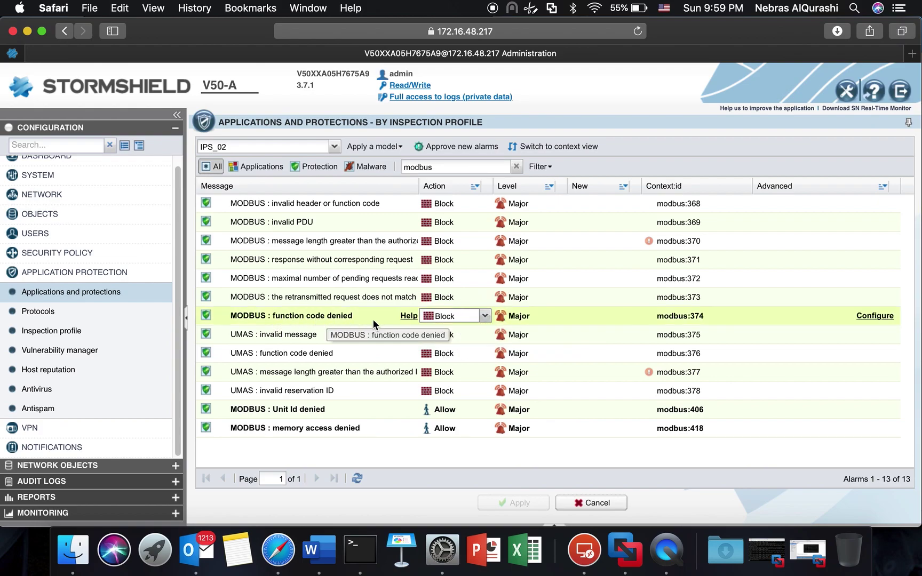
click(447, 409)
click(454, 412)
click(450, 436)
click(465, 432)
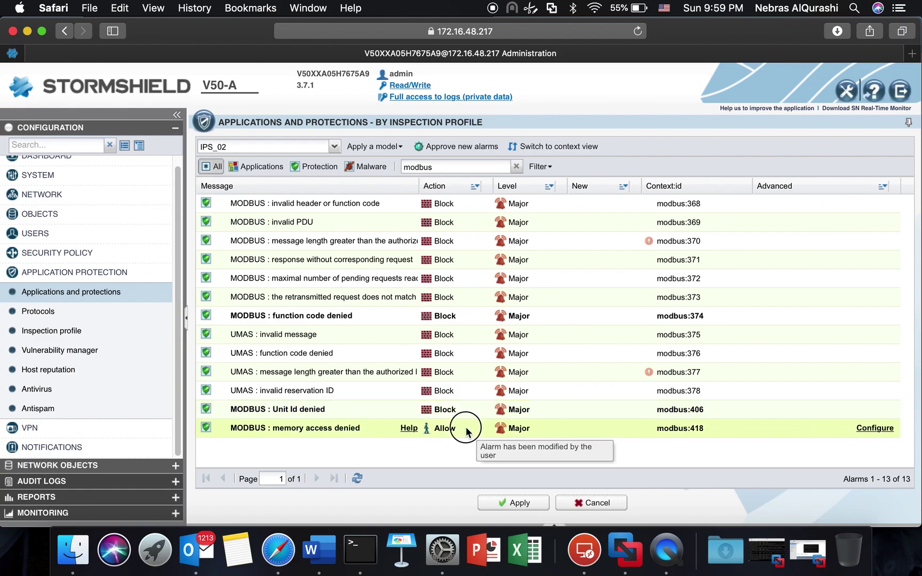
click(485, 428)
click(453, 454)
click(514, 503)
click(427, 320)
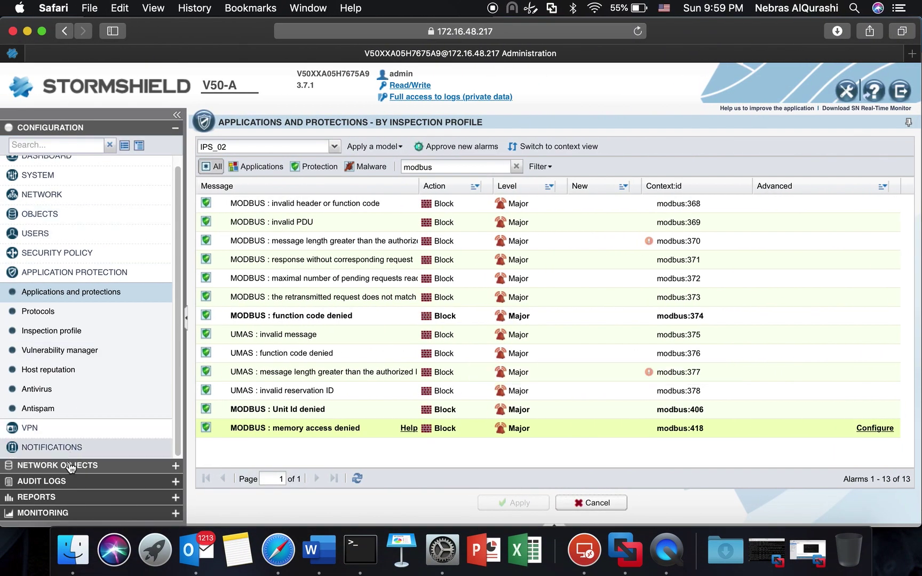
Step: Reopen the Alarms audit log and check the time of the latest Modbus entries
click(78, 482)
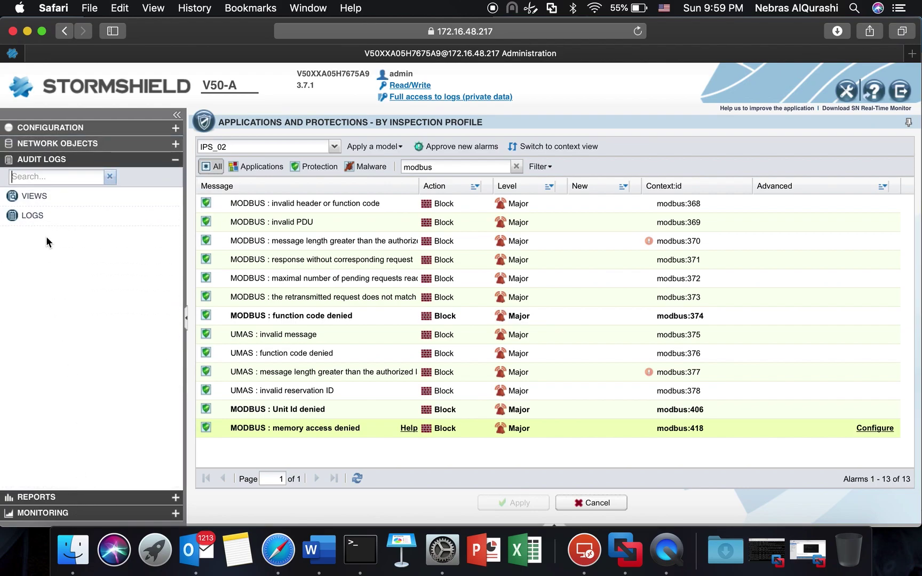
click(45, 216)
click(45, 253)
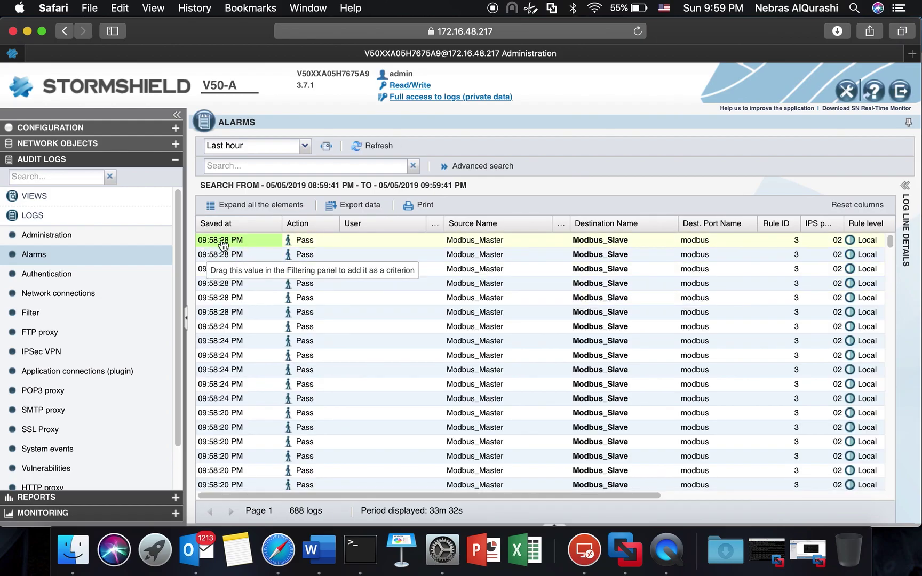
click(114, 217)
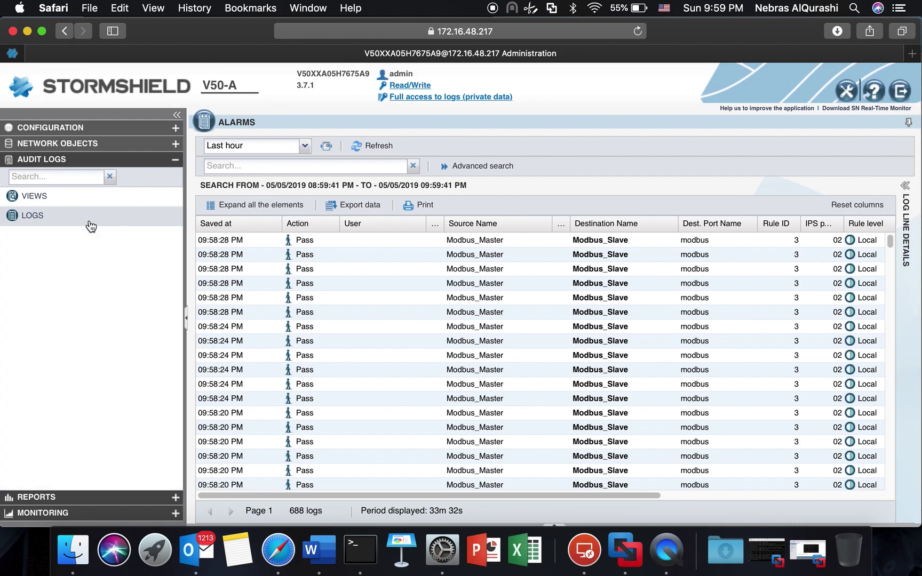
Step: Open the real-time hosts monitoring and show the active connections of the Modbus_Master host
click(85, 513)
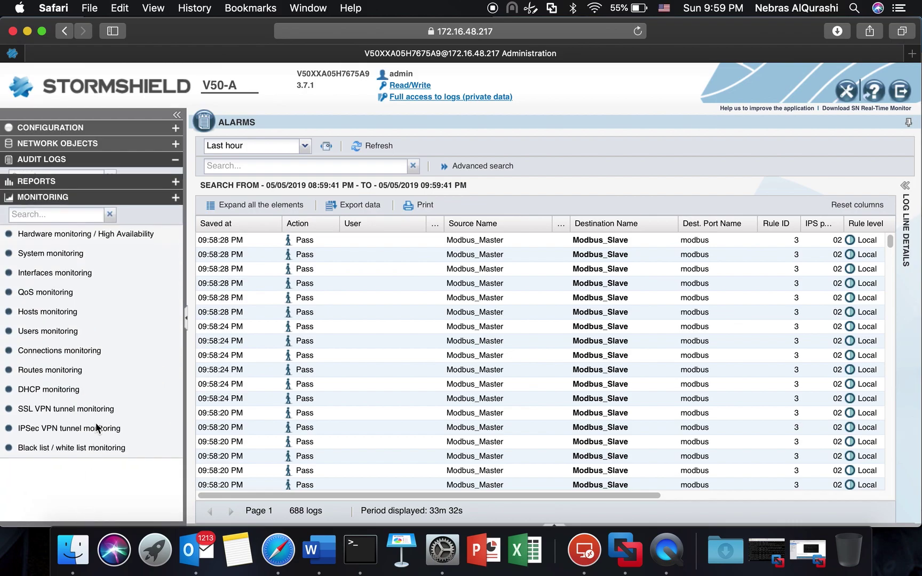
click(68, 305)
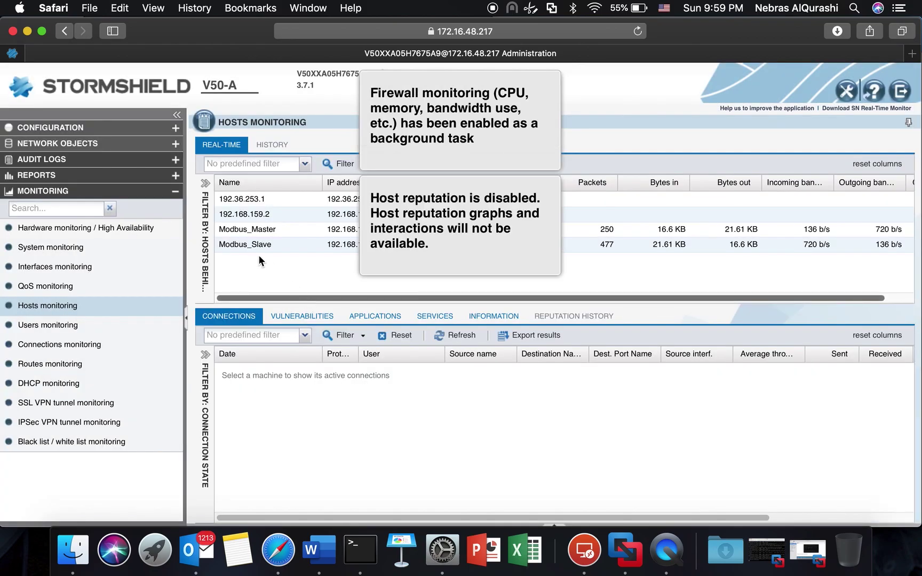
click(244, 231)
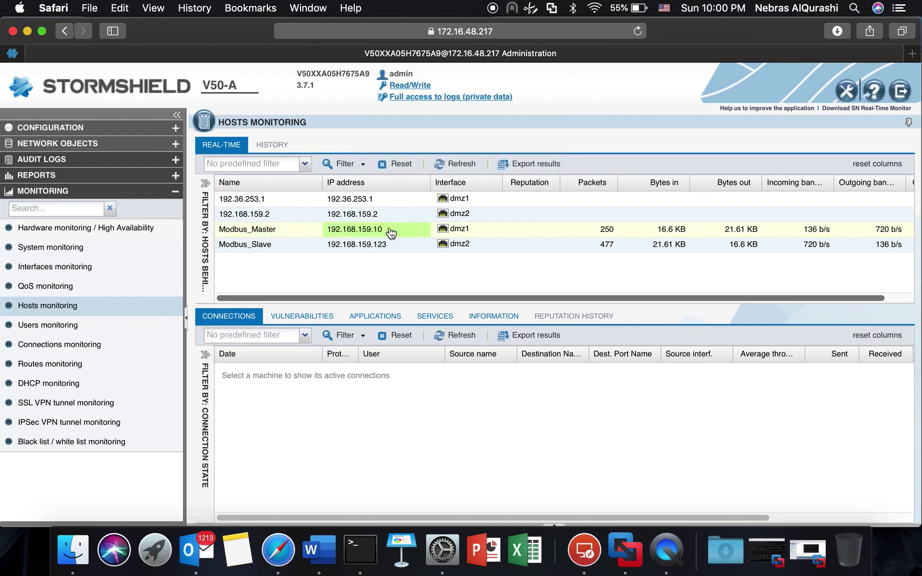
click(287, 232)
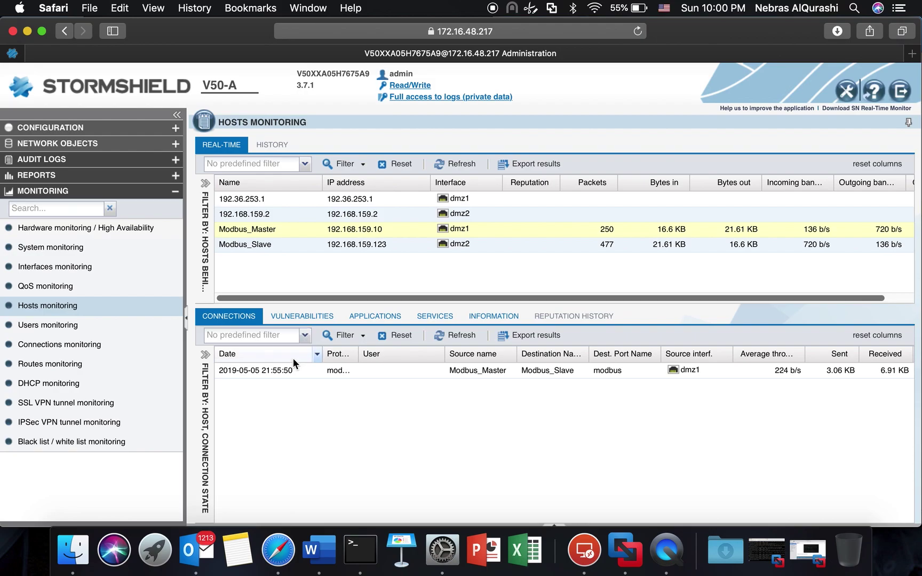
Step: Examine the Modbus_Master host's vulnerabilities, applications, services, detected system information and active connections
click(318, 318)
click(368, 319)
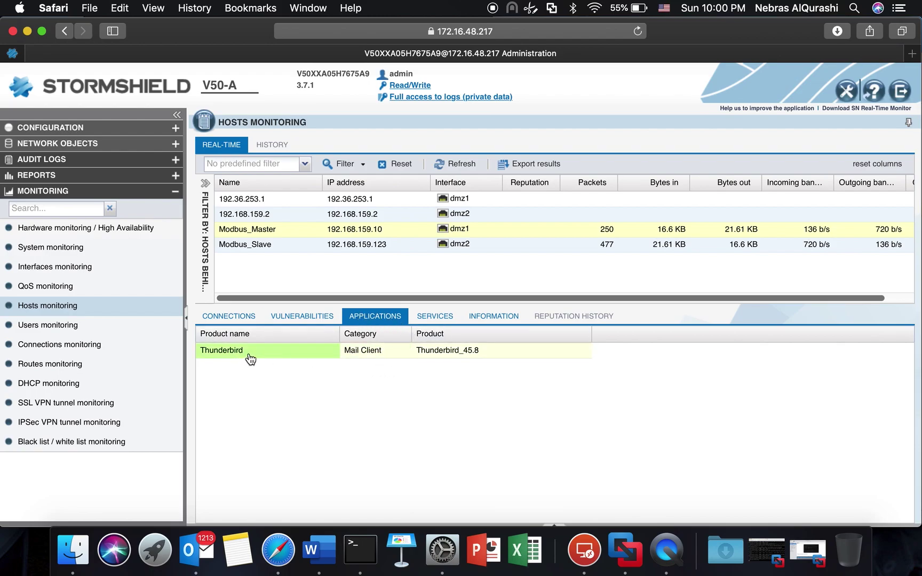
click(453, 317)
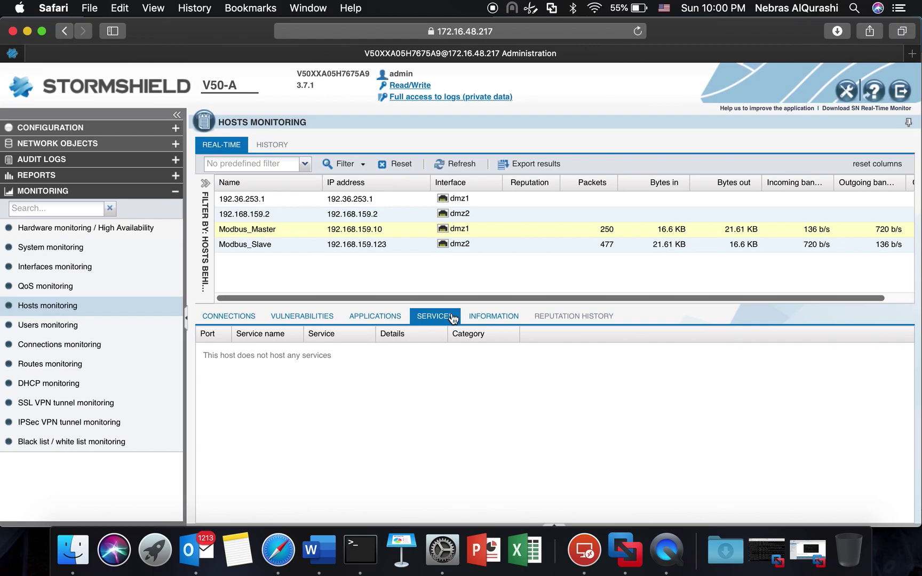
click(494, 316)
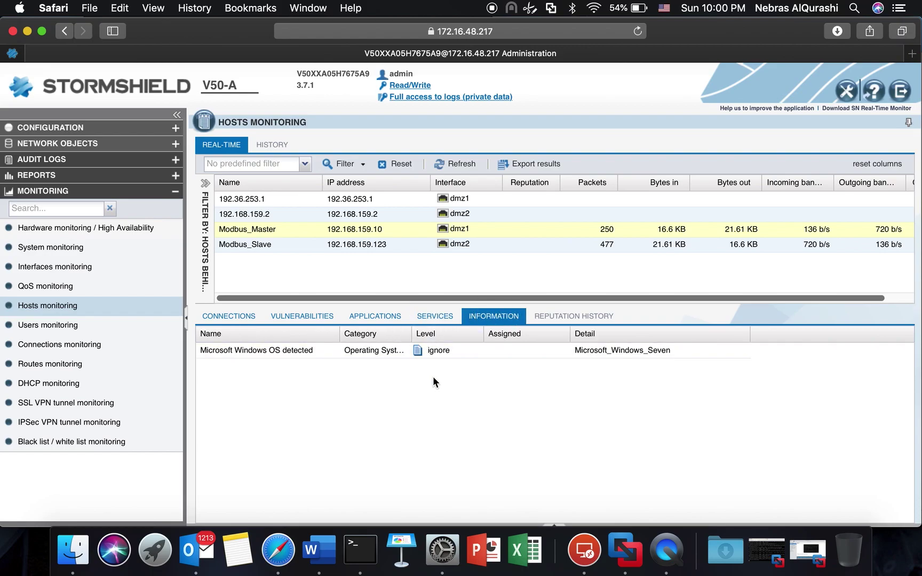
click(270, 353)
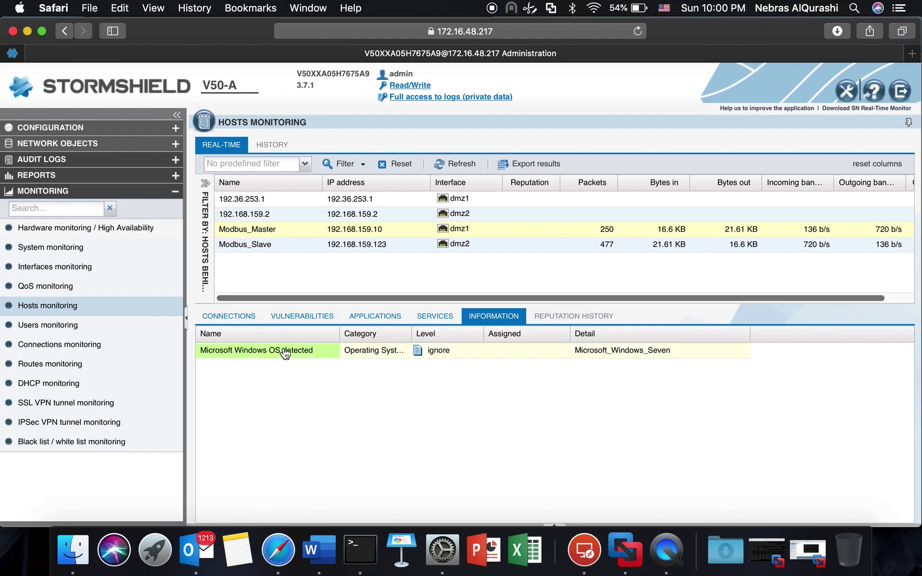
click(435, 319)
click(380, 319)
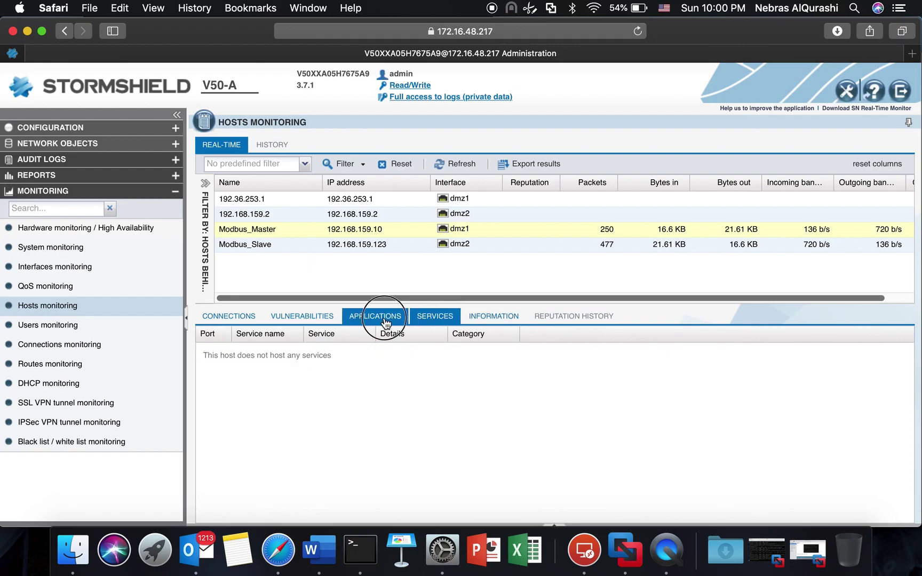
click(307, 319)
click(253, 319)
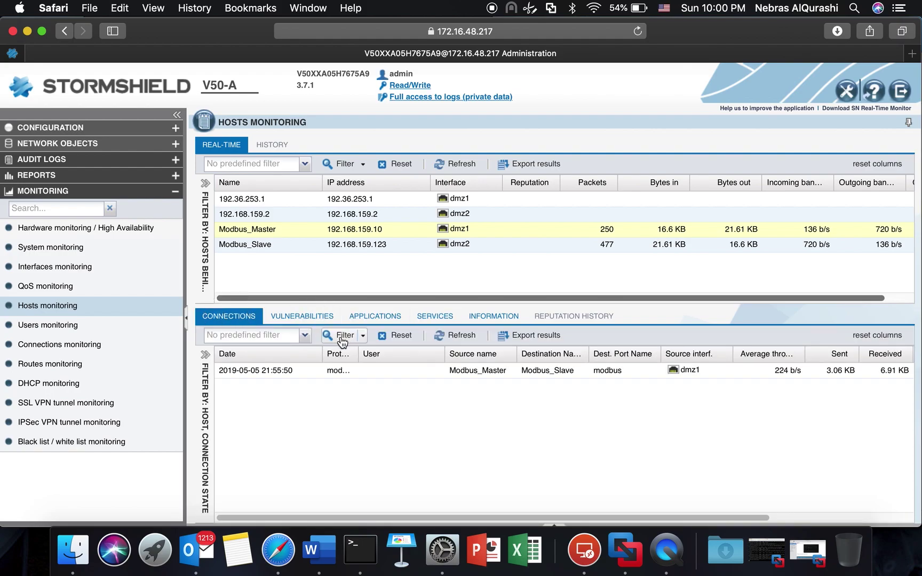
click(484, 372)
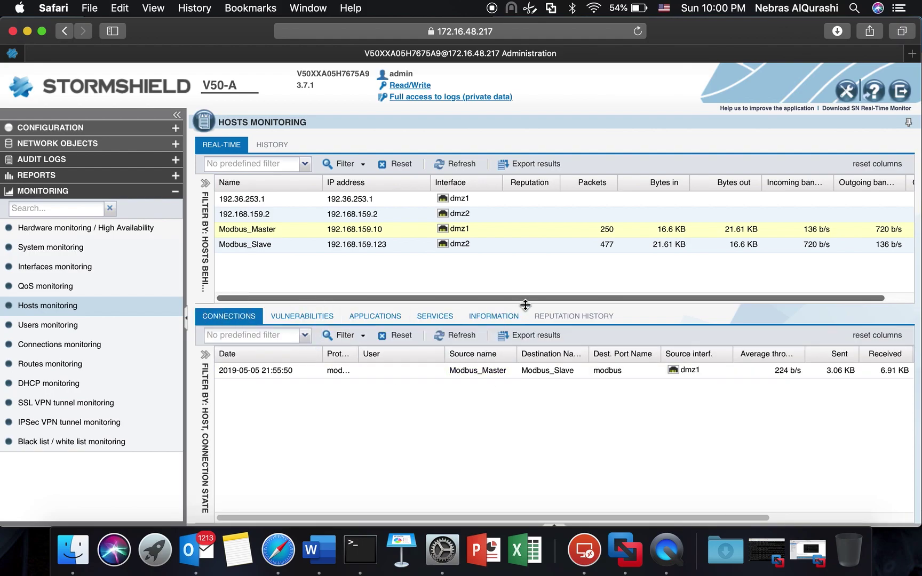